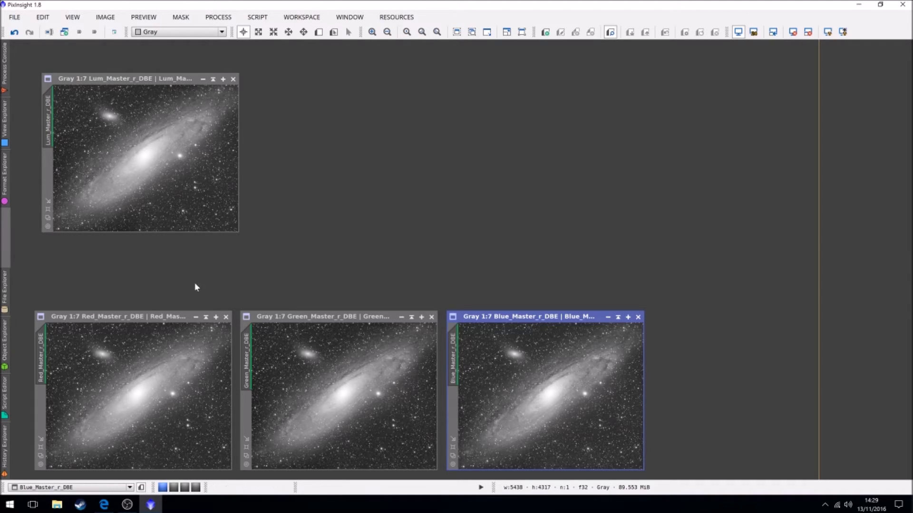
# Minimize the Blue, Green and Red master images and line their icons up at the lower left.
pyautogui.click(608, 317)
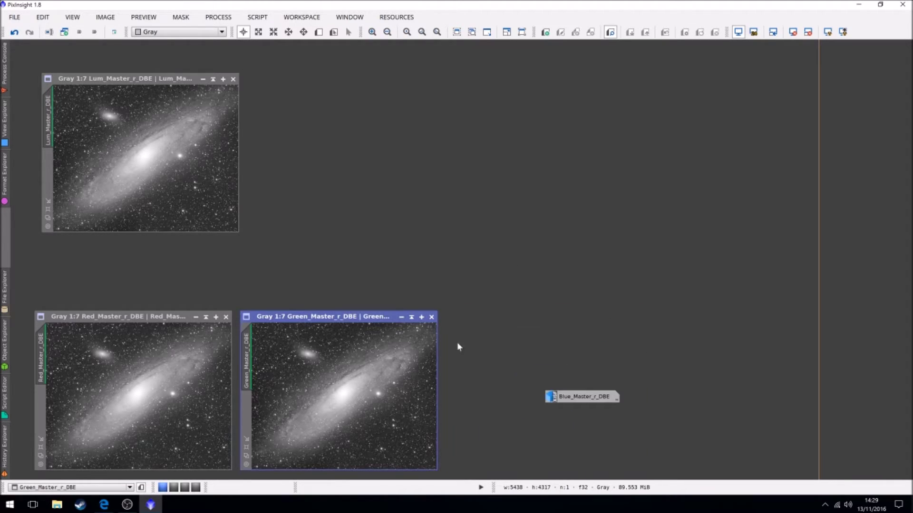
pyautogui.click(401, 317)
pyautogui.click(195, 317)
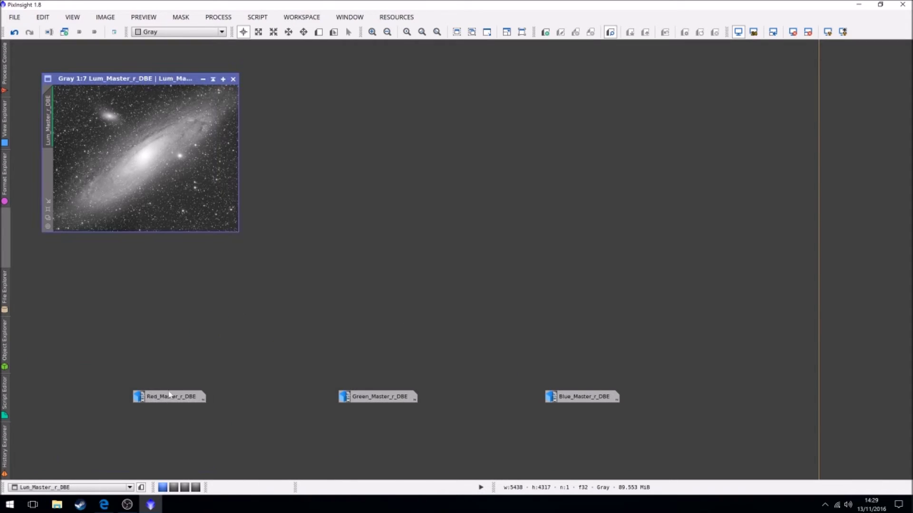
pyautogui.moveTo(164, 398); pyautogui.dragTo(64, 450)
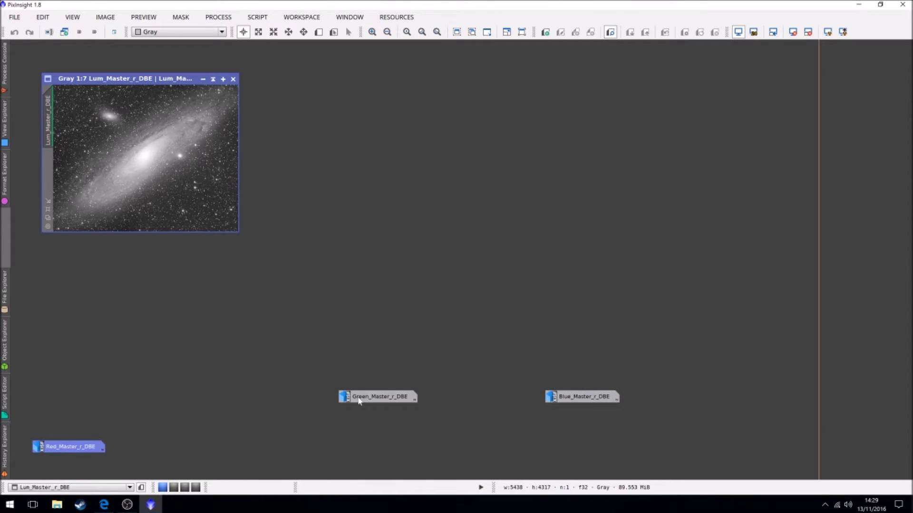
pyautogui.moveTo(358, 401); pyautogui.dragTo(132, 450)
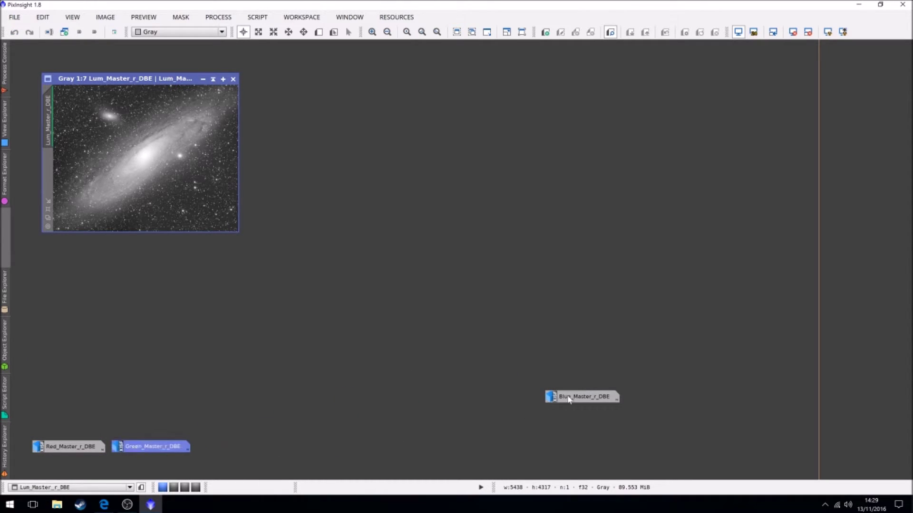
pyautogui.moveTo(569, 399); pyautogui.dragTo(220, 448)
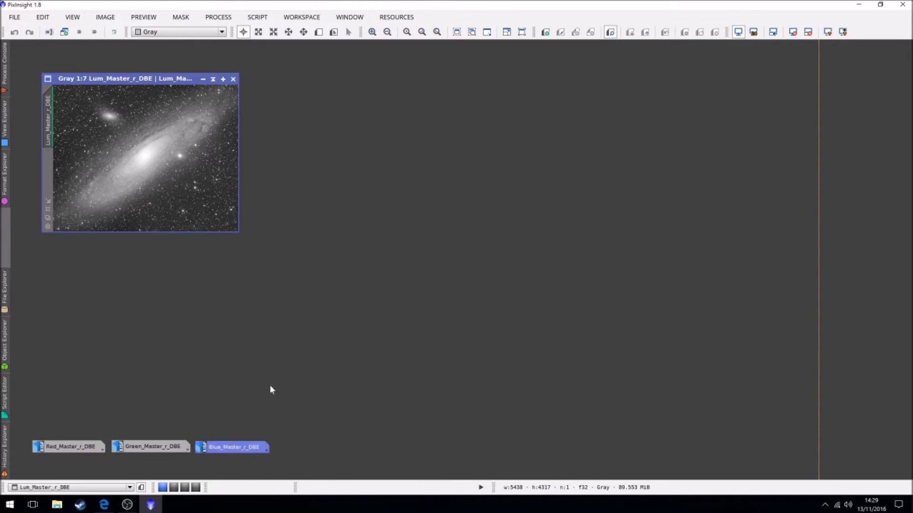
# Maximize the Lum_Master_r_DBE window and zoom it to 1:3.
pyautogui.doubleClick(160, 81)
pyautogui.scroll(3, 237, 234)
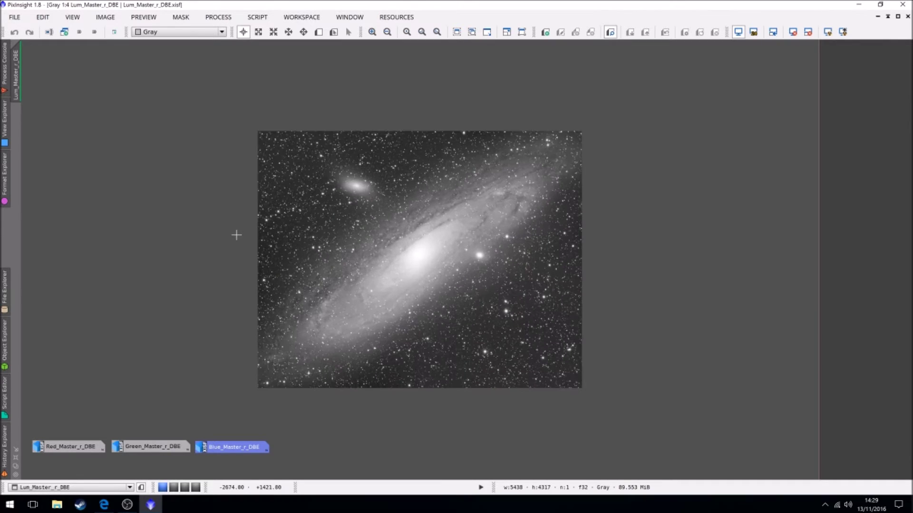
pyautogui.scroll(1, 236, 235)
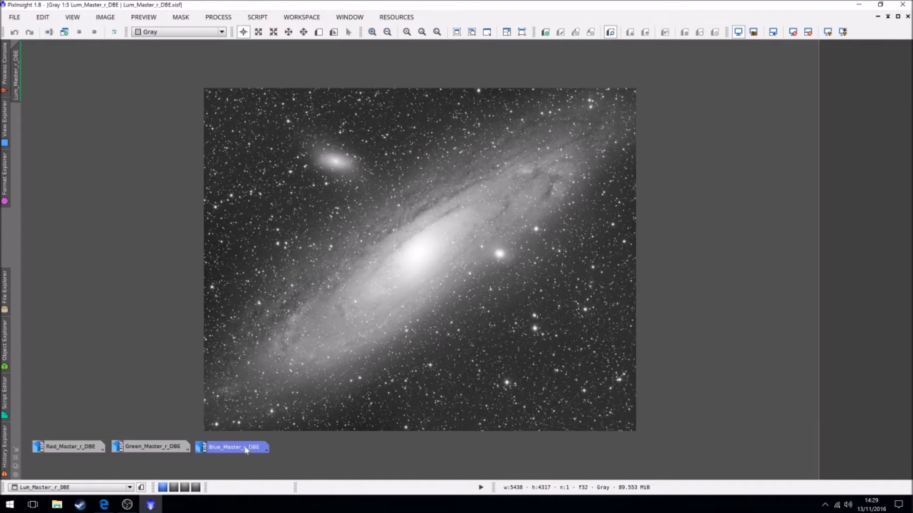
# Stack the Blue, Green and Red master icons at the lower right of the workspace.
pyautogui.moveTo(243, 449); pyautogui.dragTo(888, 457)
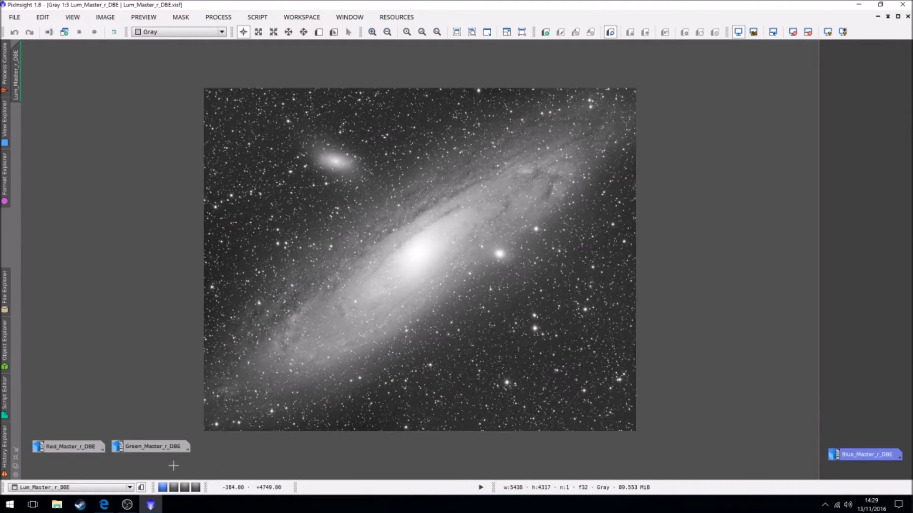
pyautogui.moveTo(151, 454); pyautogui.dragTo(866, 445)
pyautogui.moveTo(71, 449); pyautogui.dragTo(862, 431)
pyautogui.click(858, 457)
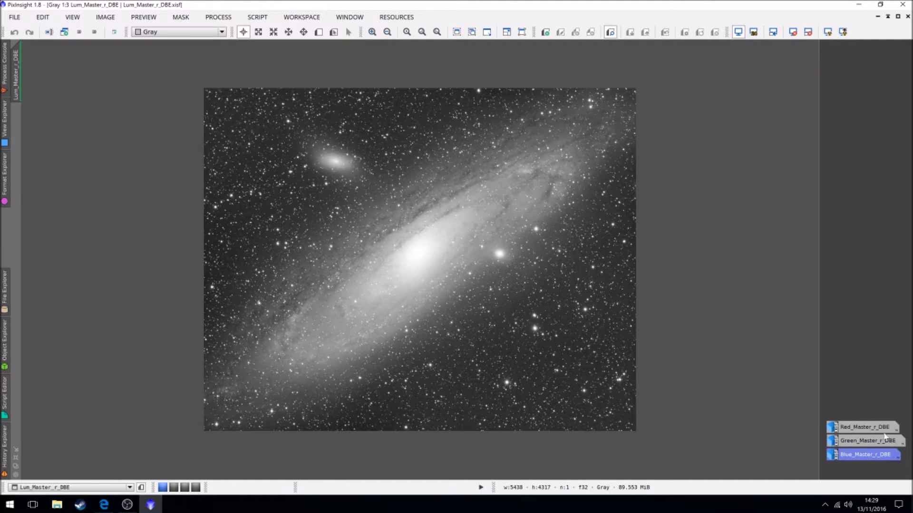
pyautogui.moveTo(841, 430)
pyautogui.moveTo(849, 455)
pyautogui.scroll(2, 422, 232)
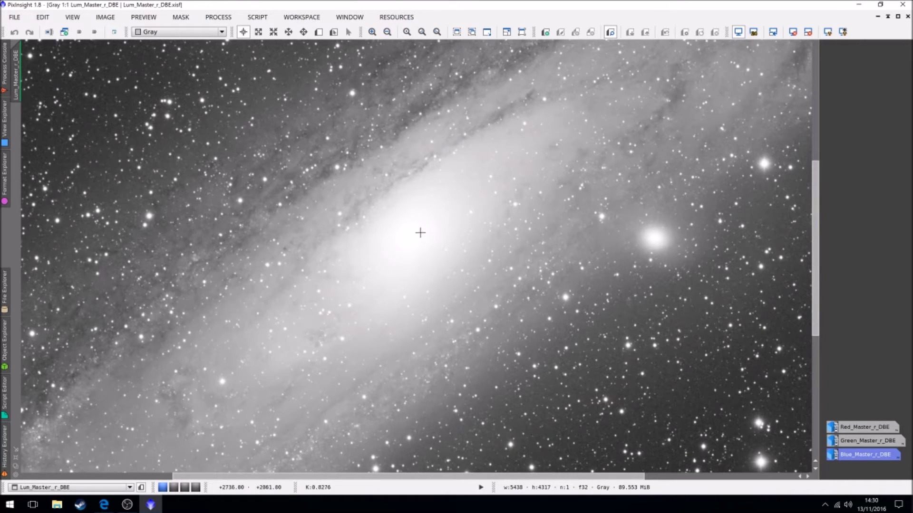
pyautogui.scroll(-1, 405, 304)
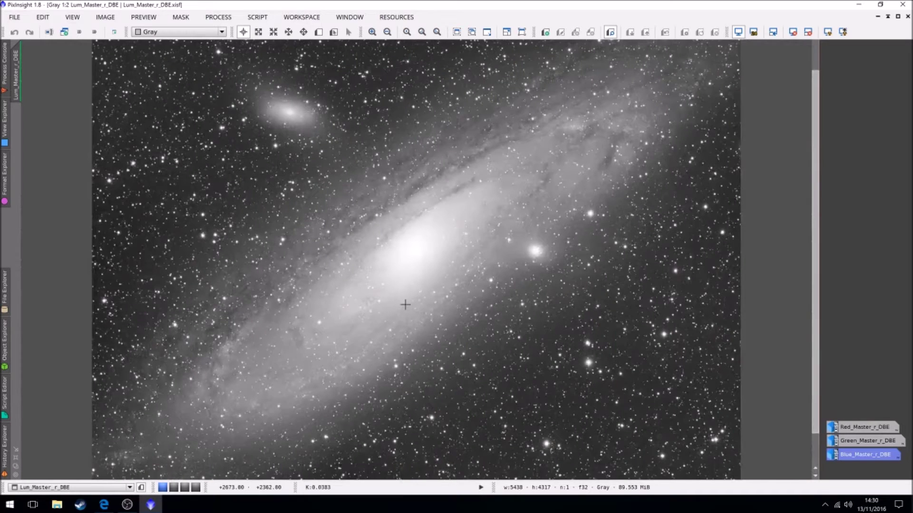
pyautogui.scroll(-1, 405, 304)
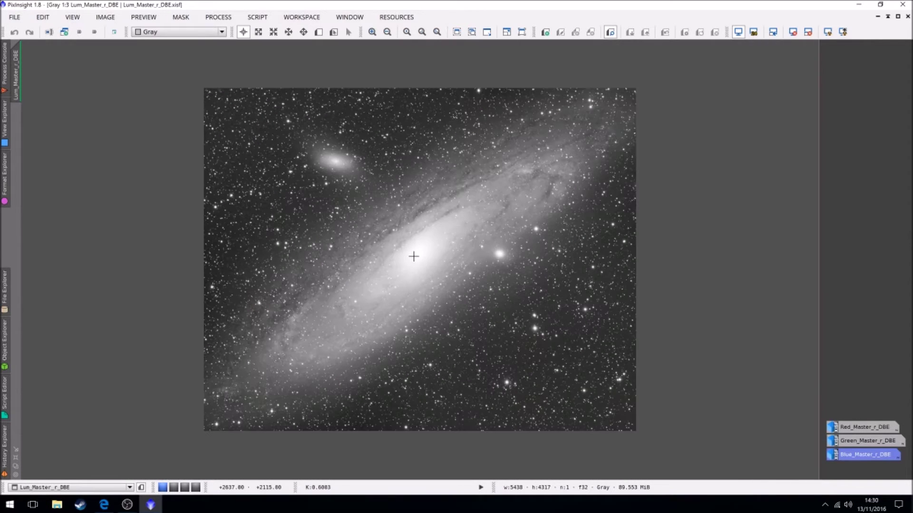
pyautogui.scroll(2, 397, 249)
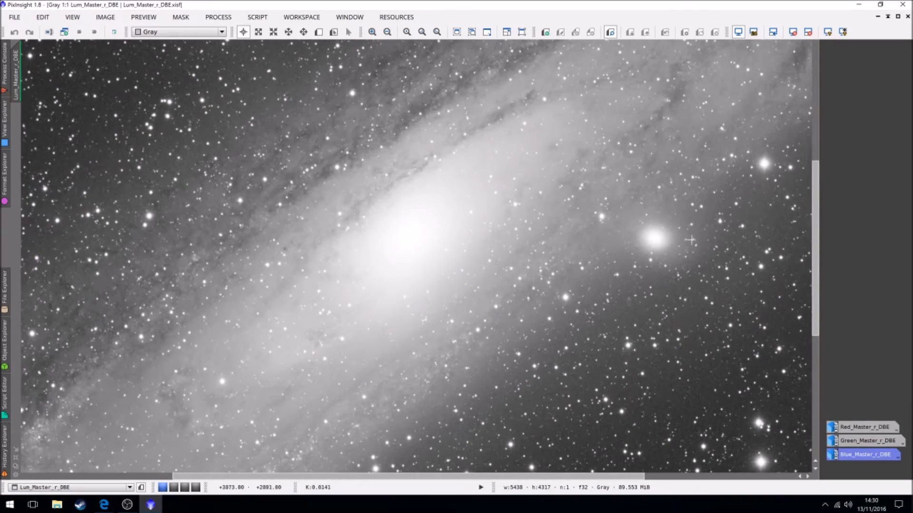
pyautogui.moveTo(816, 261); pyautogui.dragTo(813, 380)
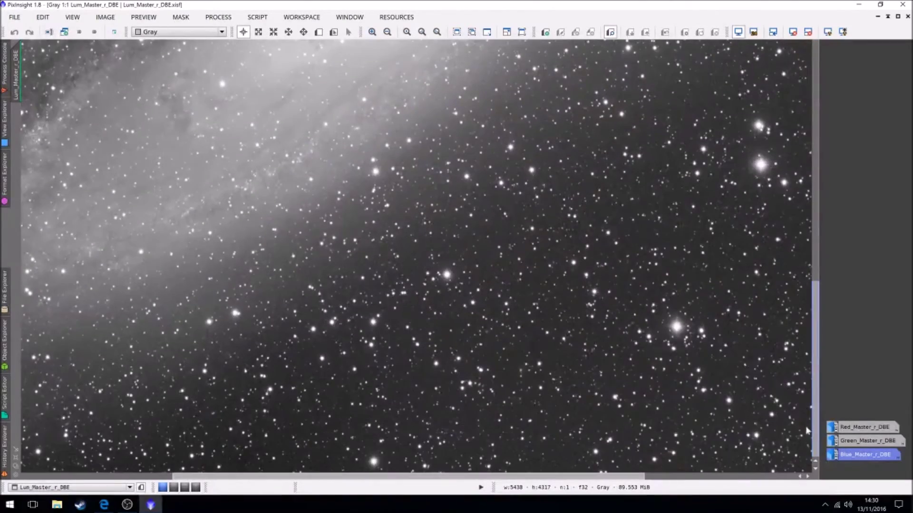
pyautogui.scroll(2, 525, 351)
pyautogui.scroll(4, 525, 352)
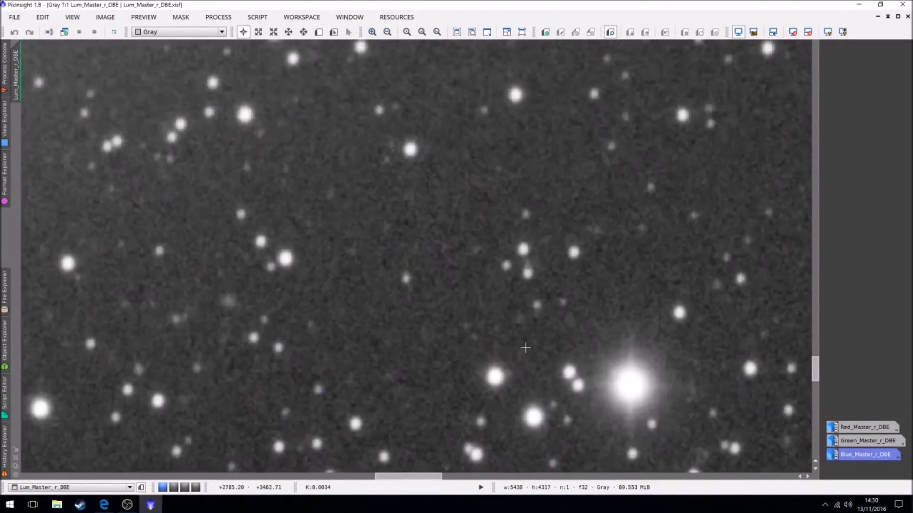
pyautogui.scroll(8, 403, 393)
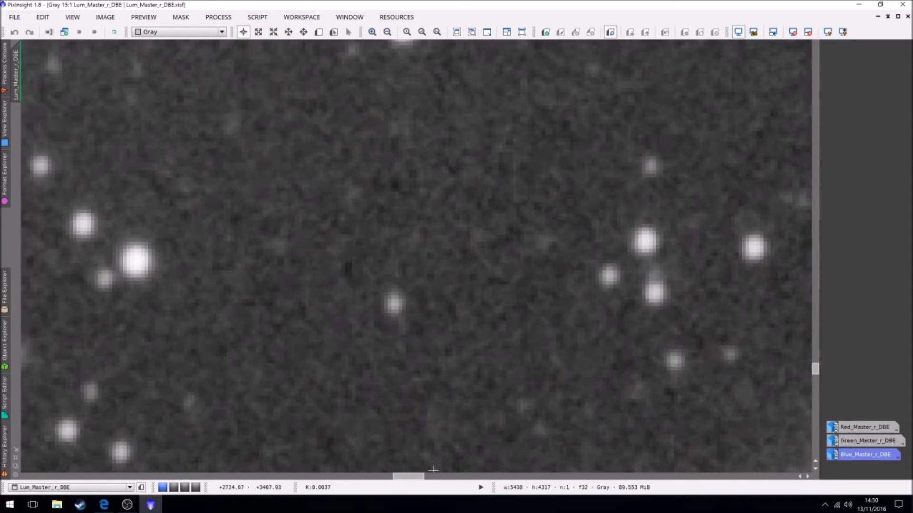
pyautogui.moveTo(815, 368); pyautogui.dragTo(814, 365)
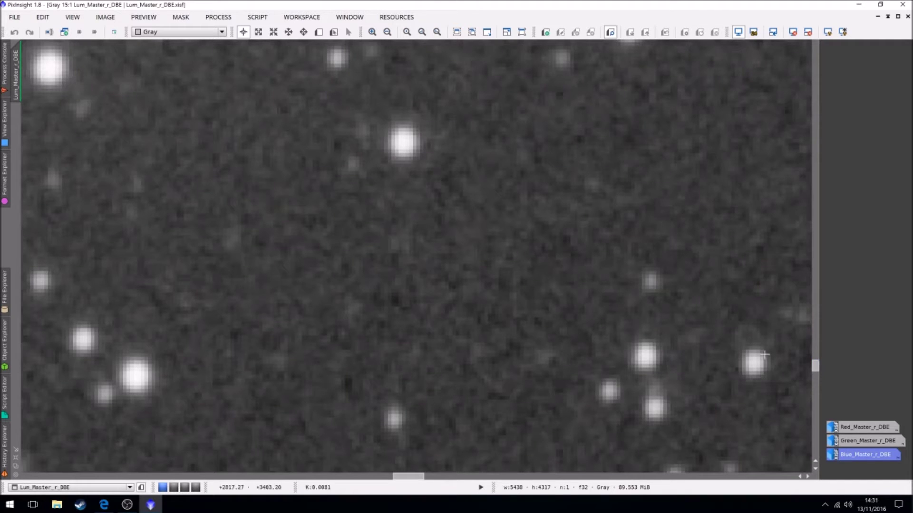
pyautogui.moveTo(409, 476); pyautogui.dragTo(415, 476)
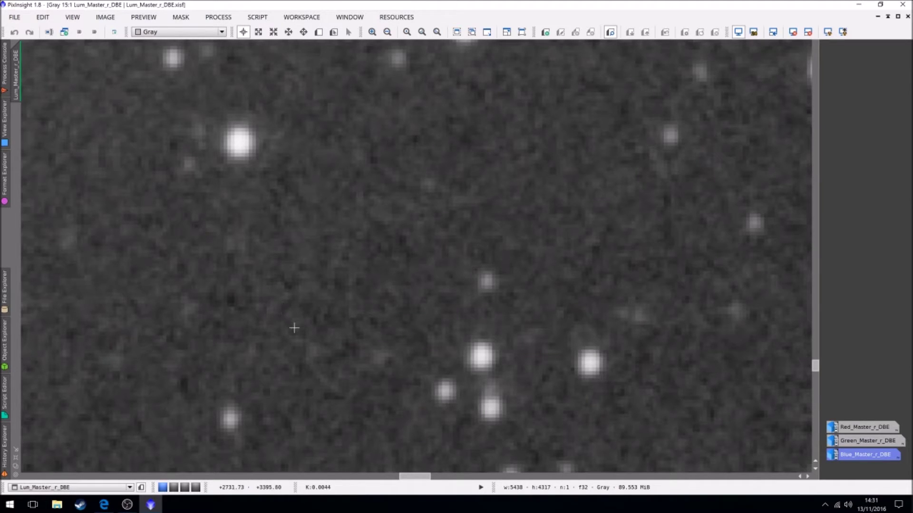
pyautogui.scroll(-1, 300, 324)
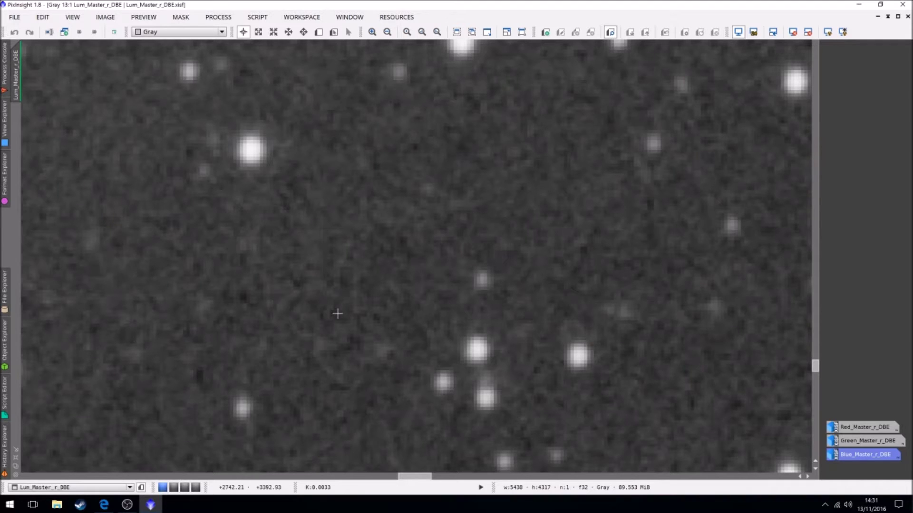
pyautogui.scroll(-6, 337, 314)
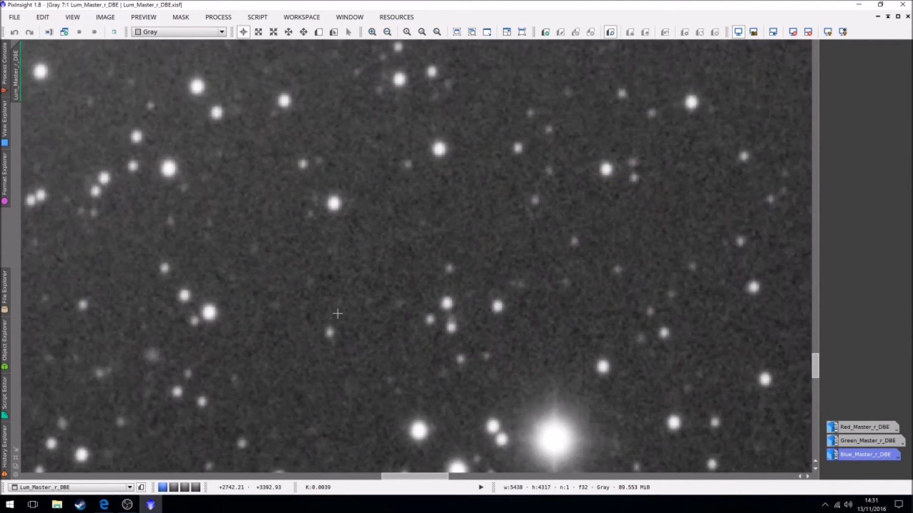
pyautogui.scroll(-3, 337, 314)
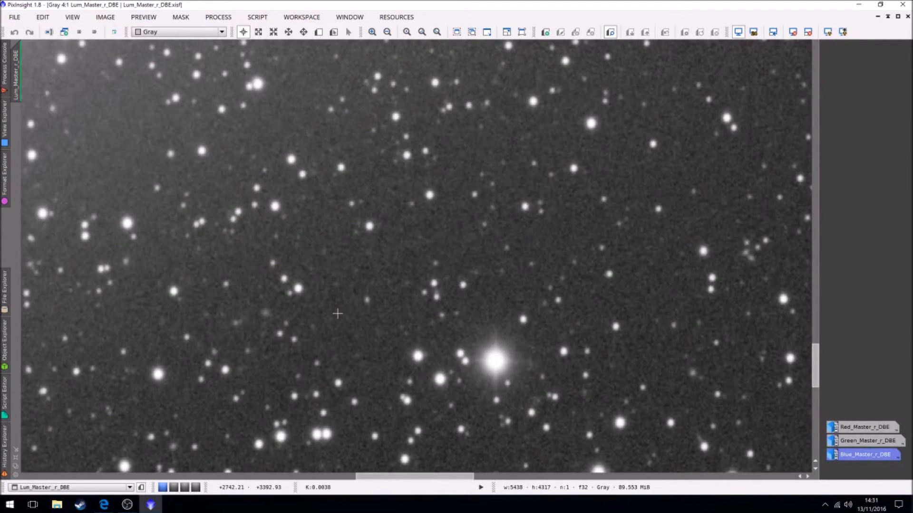
pyautogui.scroll(6, 337, 314)
pyautogui.scroll(2, 337, 314)
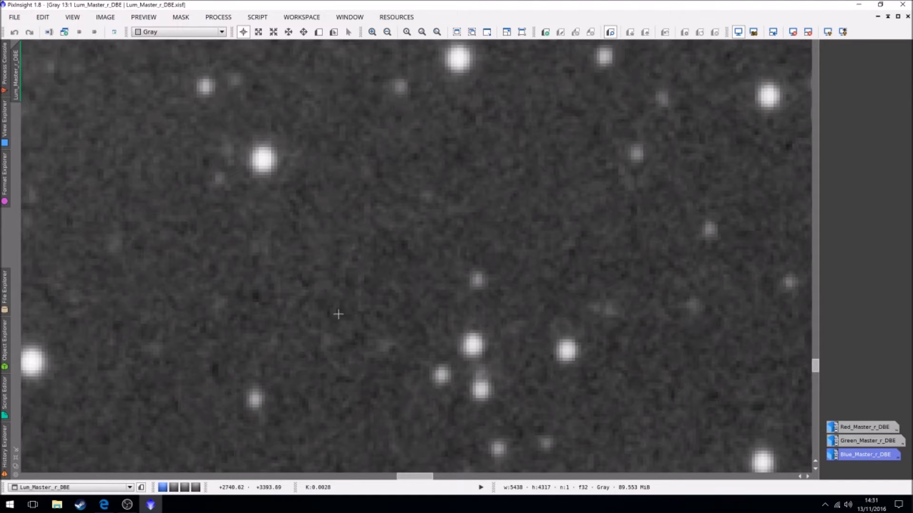
pyautogui.scroll(-11, 337, 313)
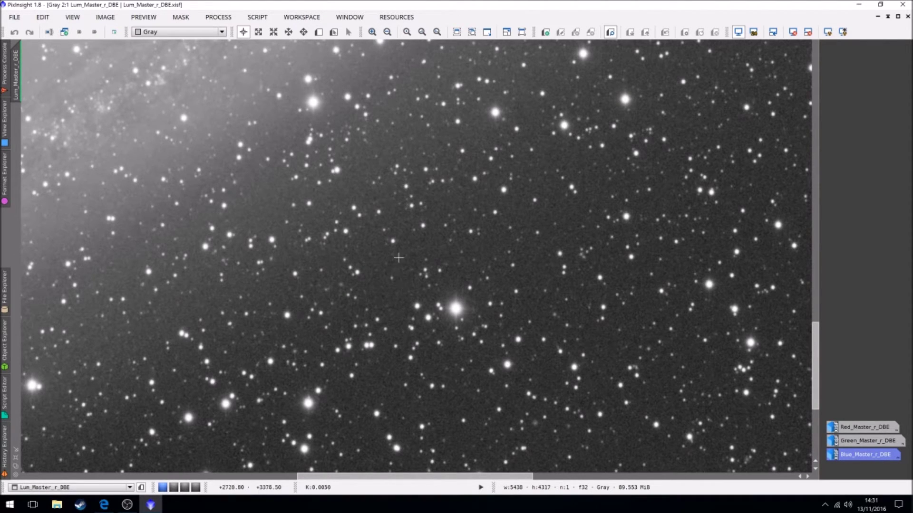
pyautogui.scroll(-1, 398, 257)
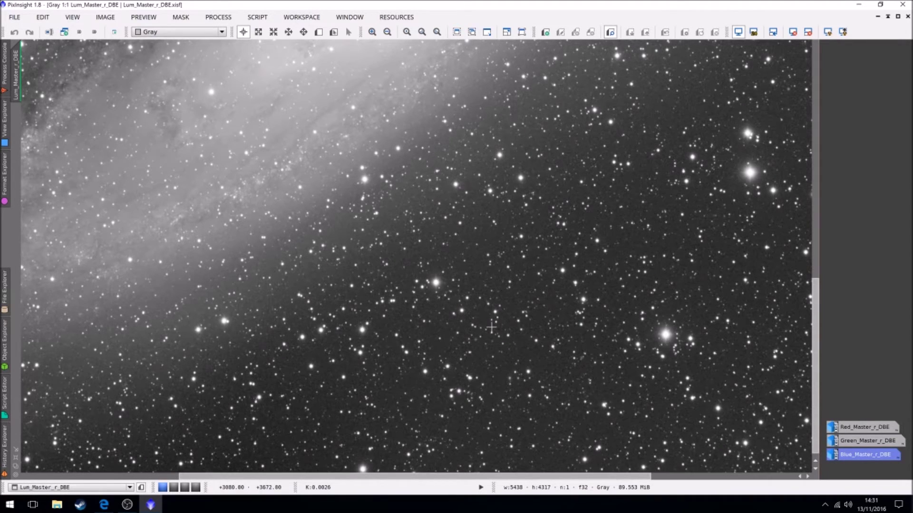
pyautogui.scroll(4, 445, 340)
pyautogui.scroll(1, 438, 312)
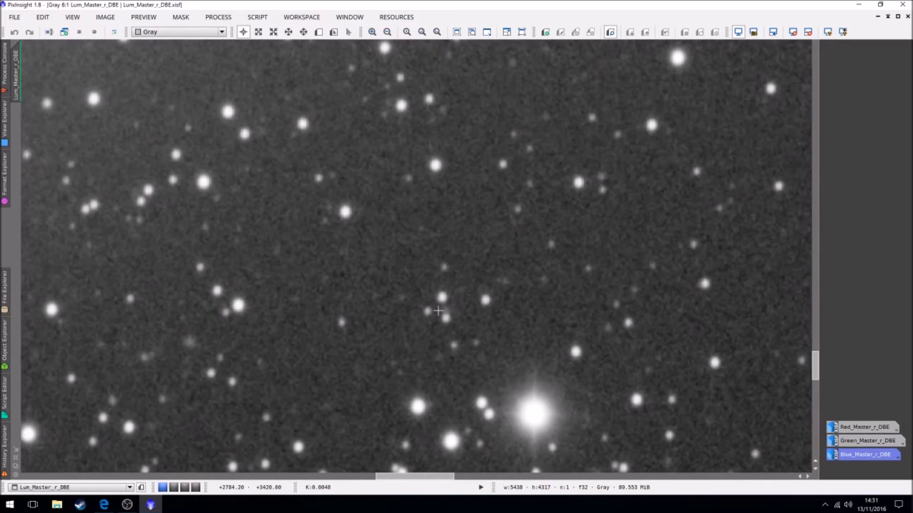
pyautogui.scroll(-10, 398, 305)
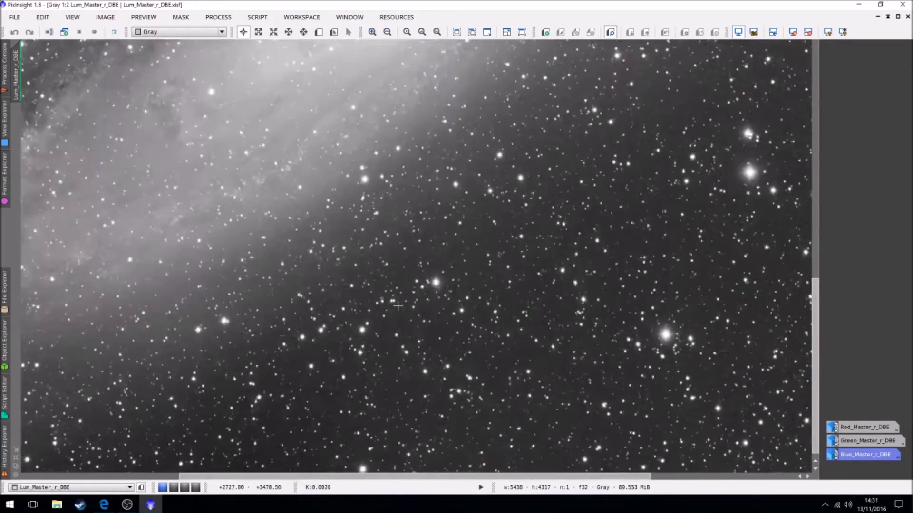
pyautogui.scroll(7, 399, 304)
pyautogui.scroll(-4, 398, 305)
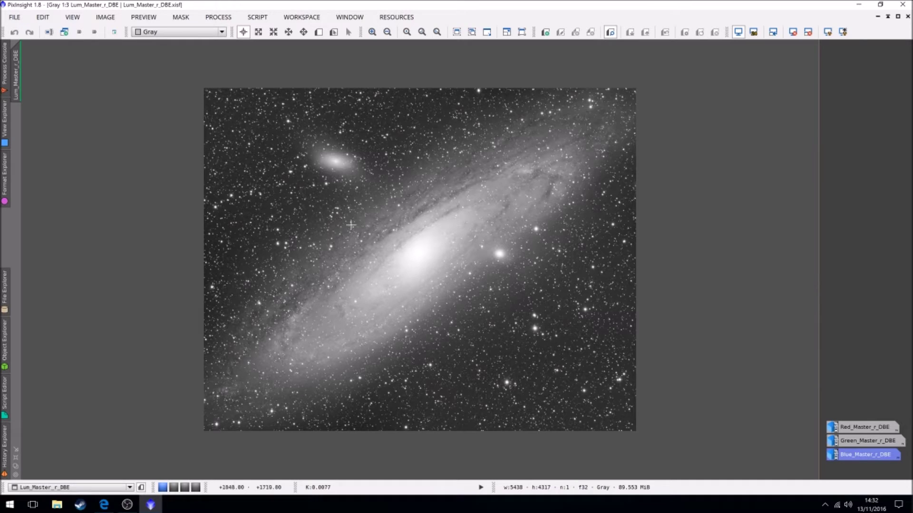
pyautogui.moveTo(22, 83); pyautogui.dragTo(92, 217)
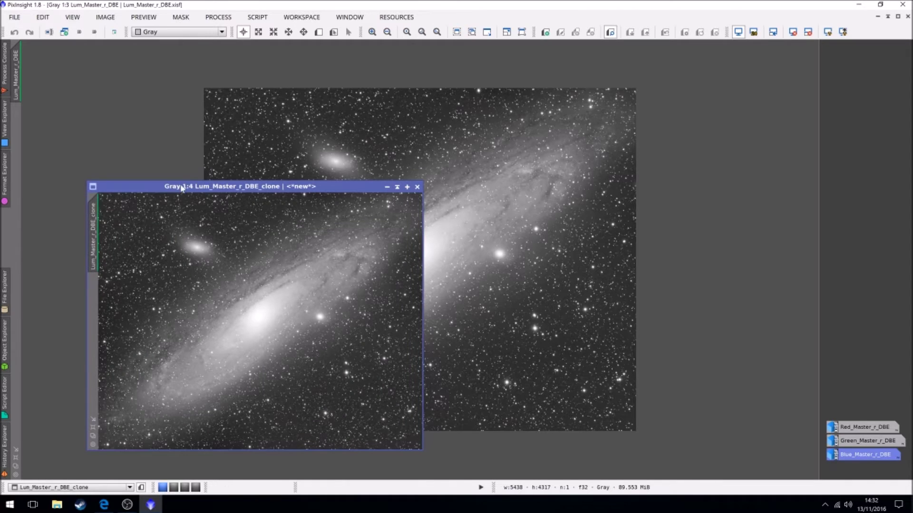
pyautogui.moveTo(183, 187); pyautogui.dragTo(131, 188)
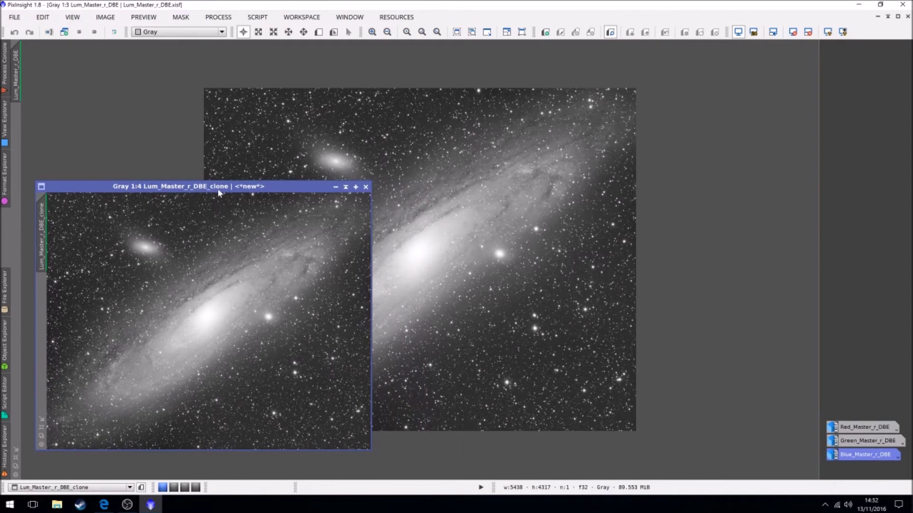
pyautogui.moveTo(275, 191); pyautogui.dragTo(299, 182)
pyautogui.scroll(-1, 287, 284)
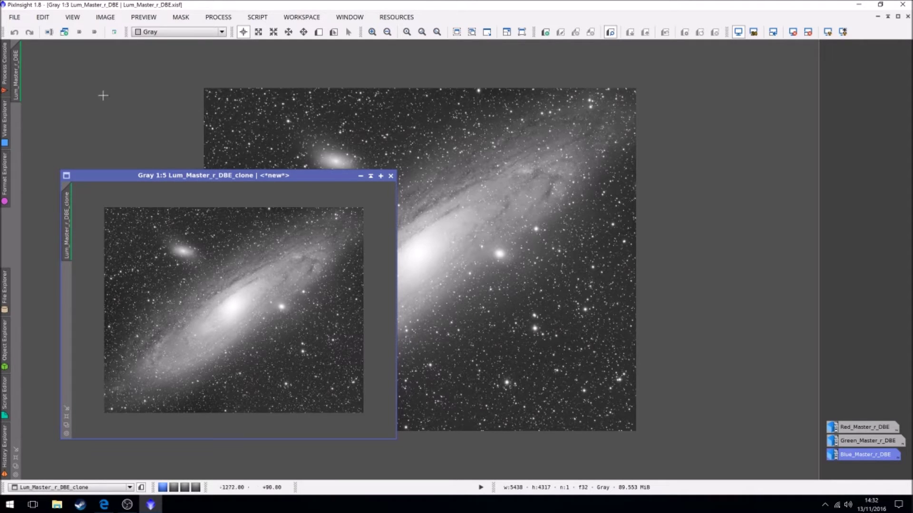
# Open ScreenTransferFunction and HistogramTransformation from IntensityTransformations and arrange both tool windows.
pyautogui.click(223, 19)
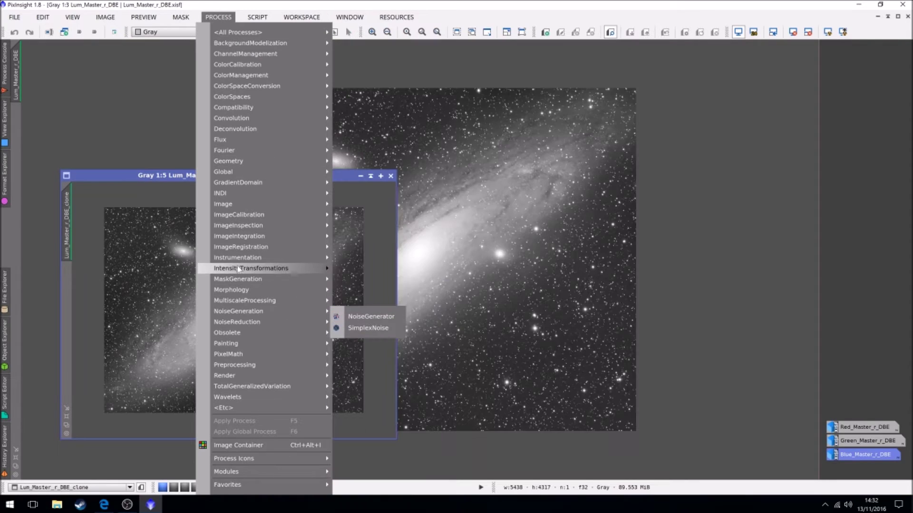
pyautogui.moveTo(239, 269)
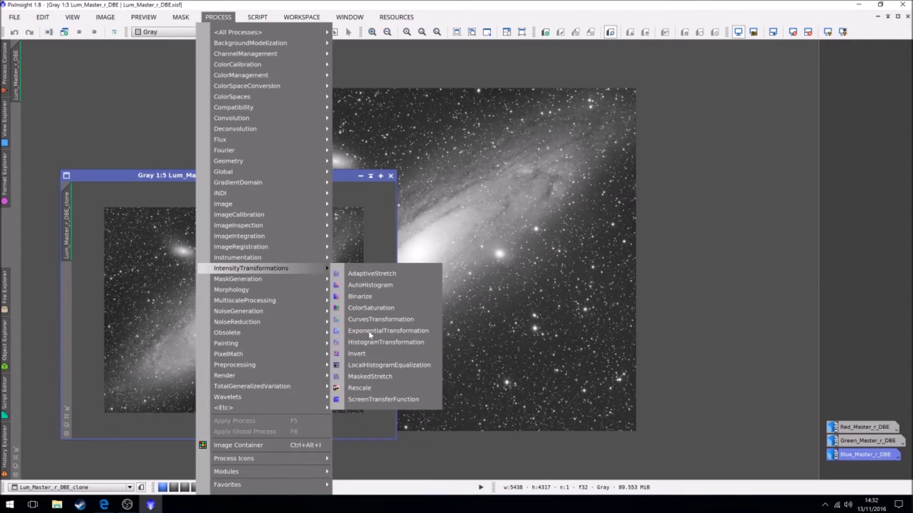
pyautogui.click(358, 403)
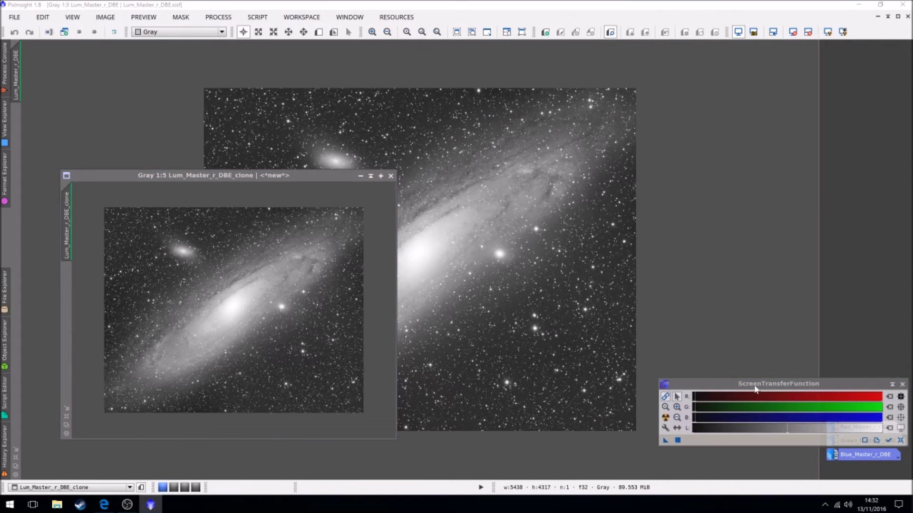
pyautogui.moveTo(755, 387); pyautogui.dragTo(655, 406)
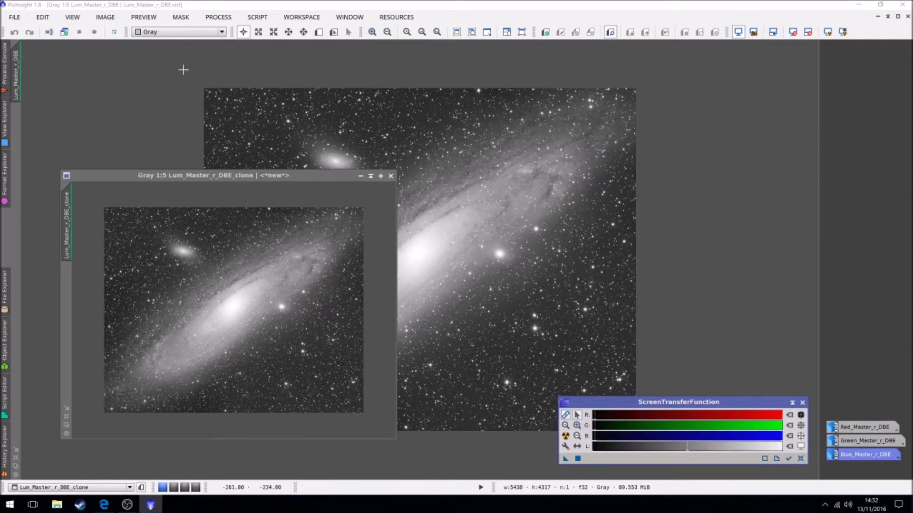
pyautogui.click(218, 17)
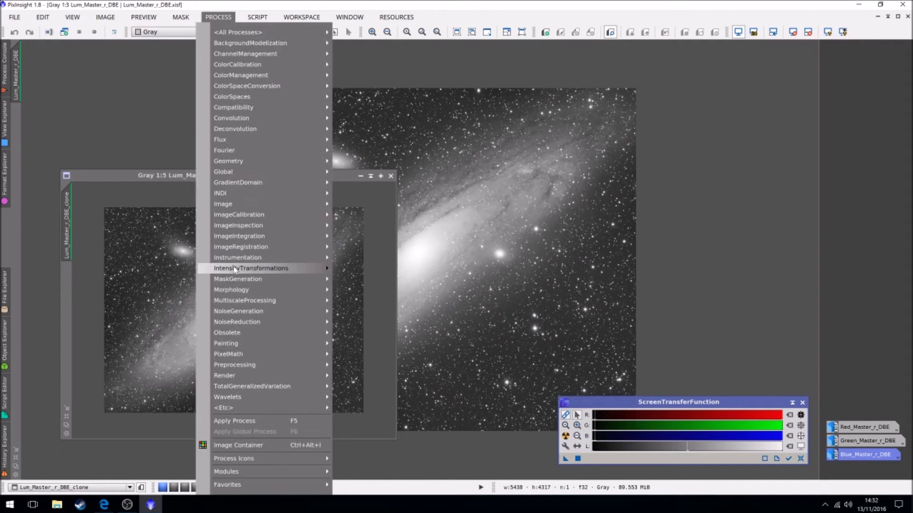
pyautogui.moveTo(234, 269)
pyautogui.click(387, 343)
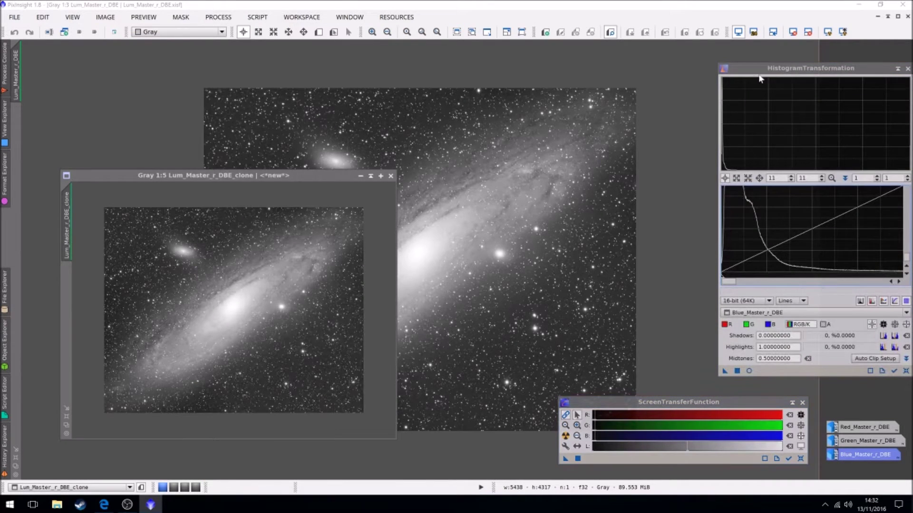
pyautogui.moveTo(760, 69); pyautogui.dragTo(704, 73)
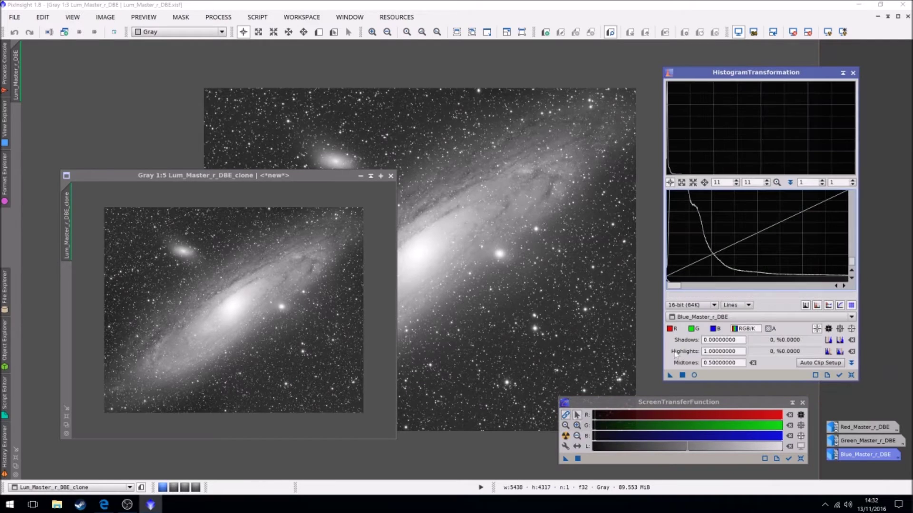
pyautogui.moveTo(688, 405); pyautogui.dragTo(692, 401)
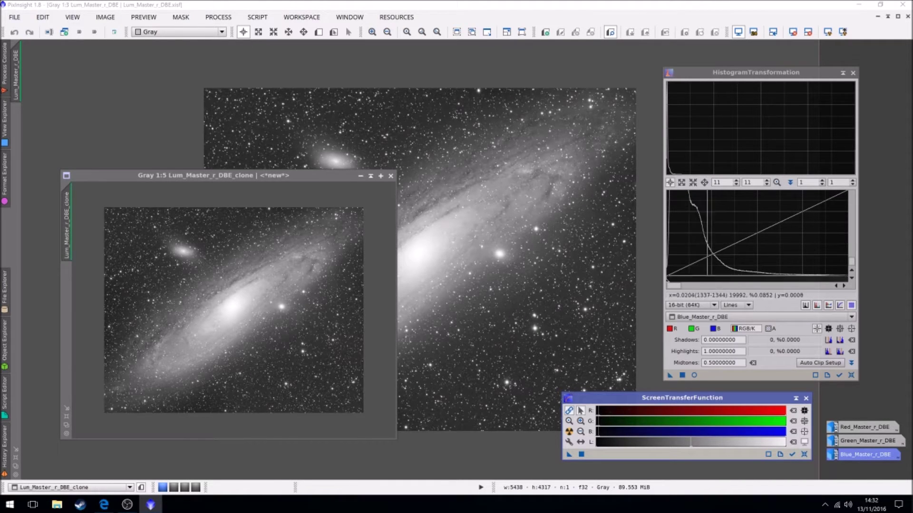
# Target Lum_Master_r_DBE_clone in the histogram, then reset and auto-stretch its STF.
pyautogui.click(836, 377)
pyautogui.scroll(-7, 748, 259)
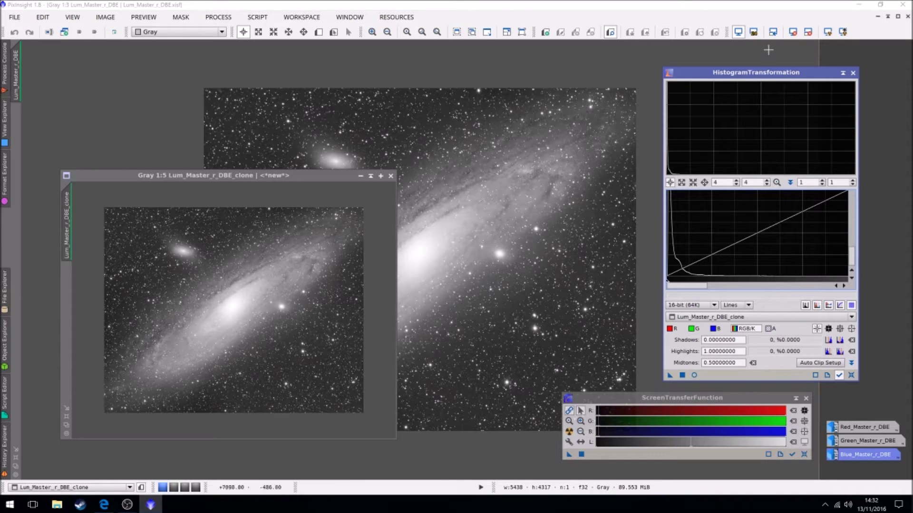
pyautogui.click(792, 32)
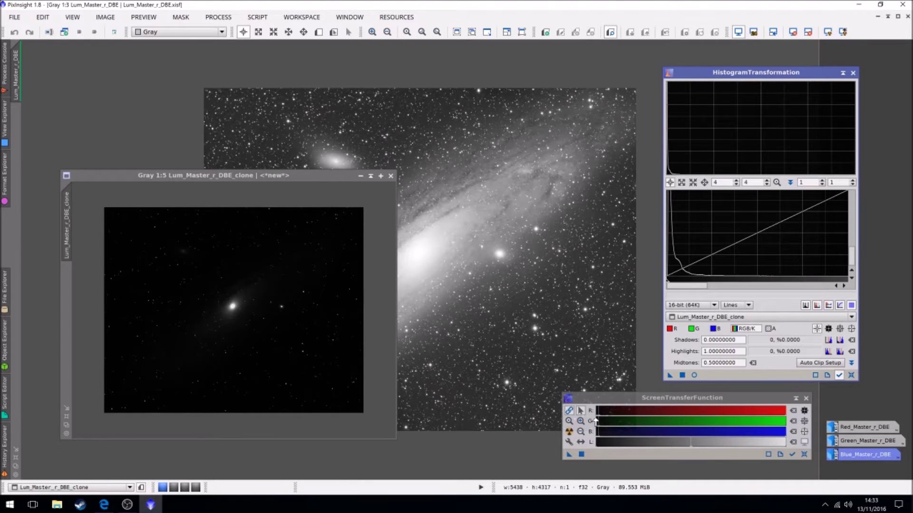
pyautogui.click(569, 433)
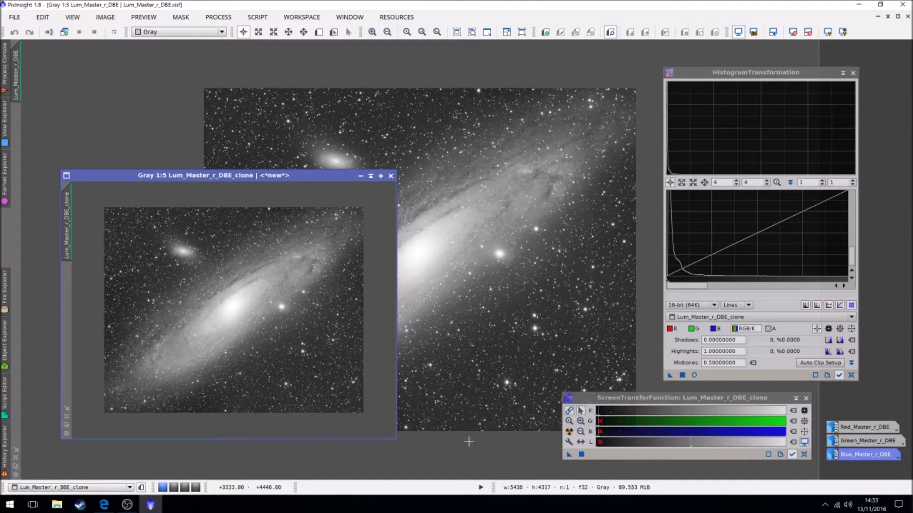
# Copy the STF auto-stretch into HistogramTransformation (midtones 0.01397380) and apply it to Lum_Master_r_DBE_clone.
pyautogui.moveTo(569, 456); pyautogui.dragTo(732, 378)
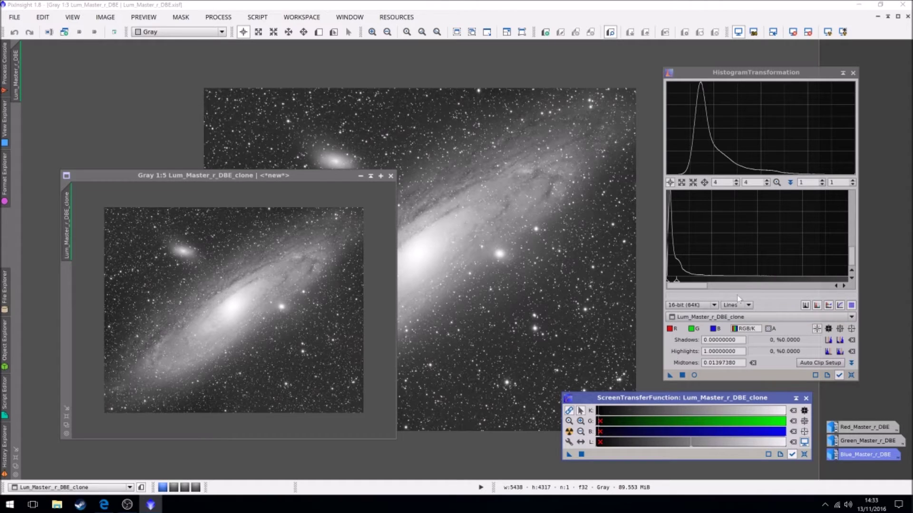
pyautogui.moveTo(669, 376); pyautogui.dragTo(249, 278)
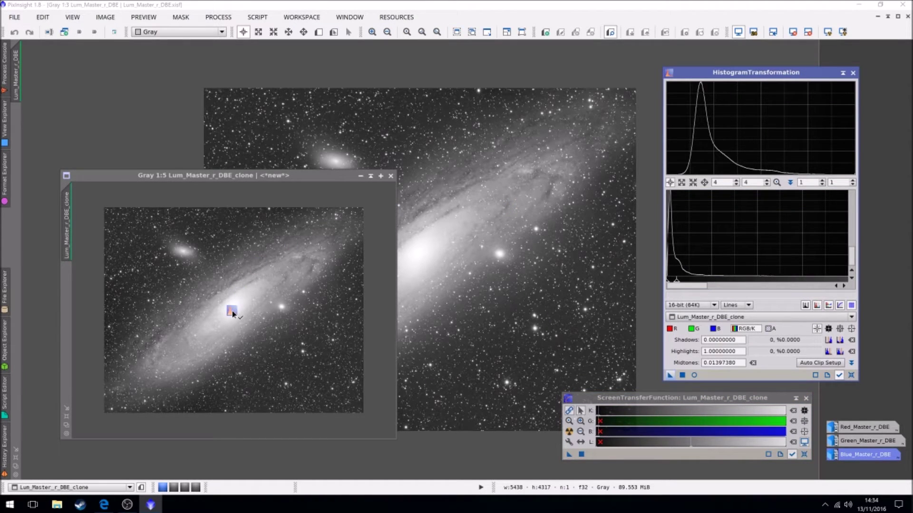
pyautogui.moveTo(232, 310); pyautogui.dragTo(232, 311)
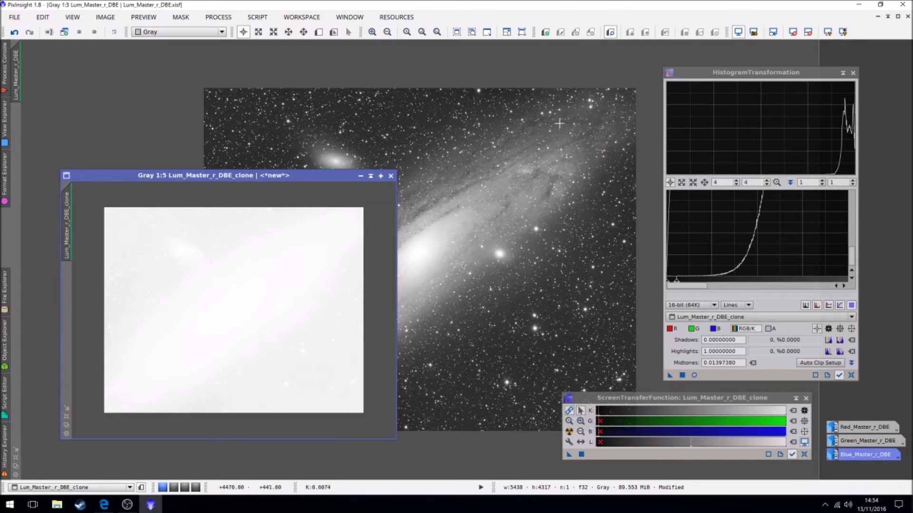
# Reset the ScreenTransferFunction on the clone, then reset HistogramTransformation to defaults.
pyautogui.click(807, 32)
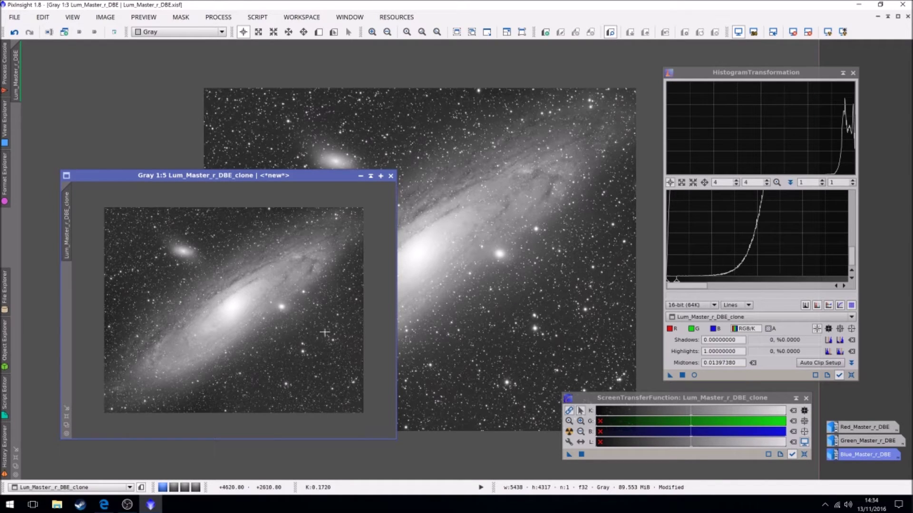
pyautogui.click(852, 376)
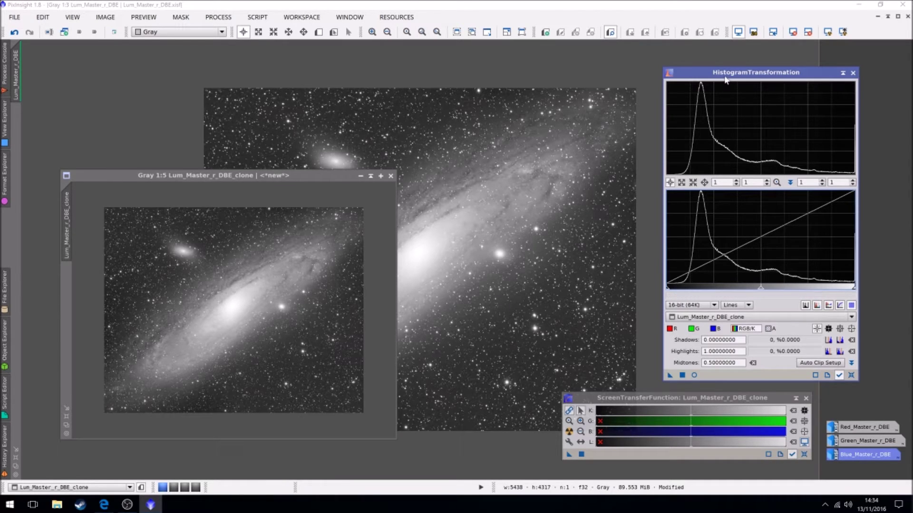
# Open HistogramTransformation's Real-Time Preview and try midtones adjustments before resetting.
pyautogui.click(693, 376)
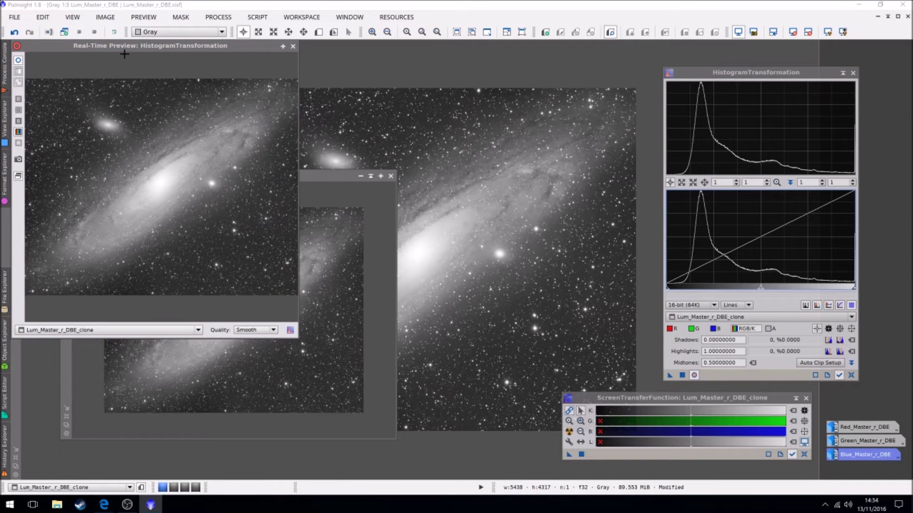
pyautogui.moveTo(123, 48); pyautogui.dragTo(481, 90)
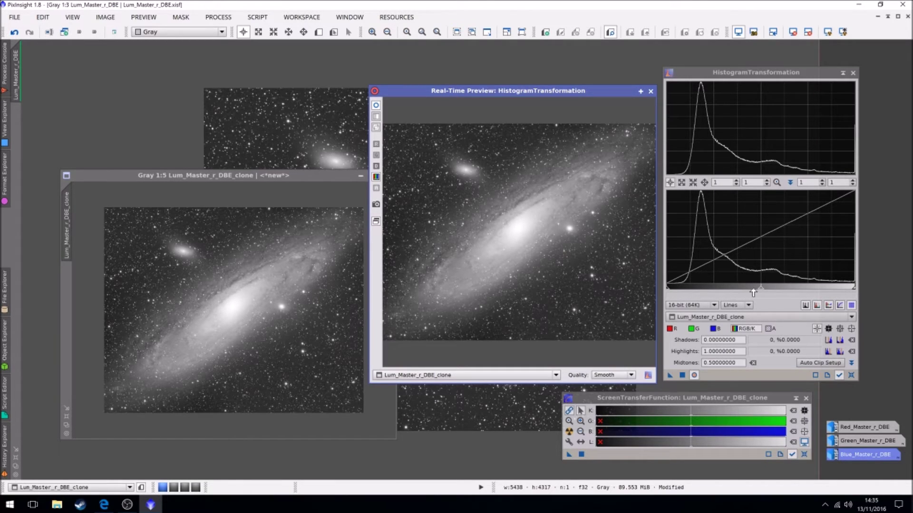
pyautogui.moveTo(760, 293); pyautogui.dragTo(732, 288)
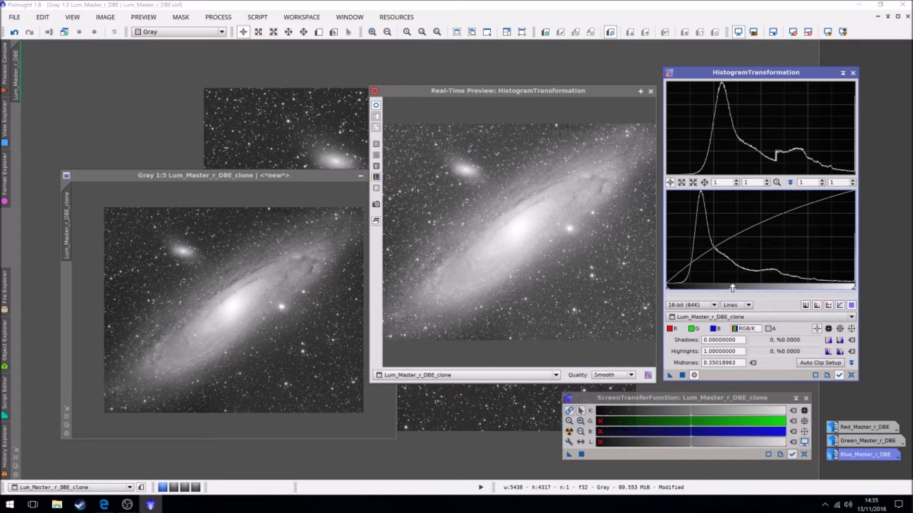
pyautogui.moveTo(732, 288); pyautogui.dragTo(746, 288)
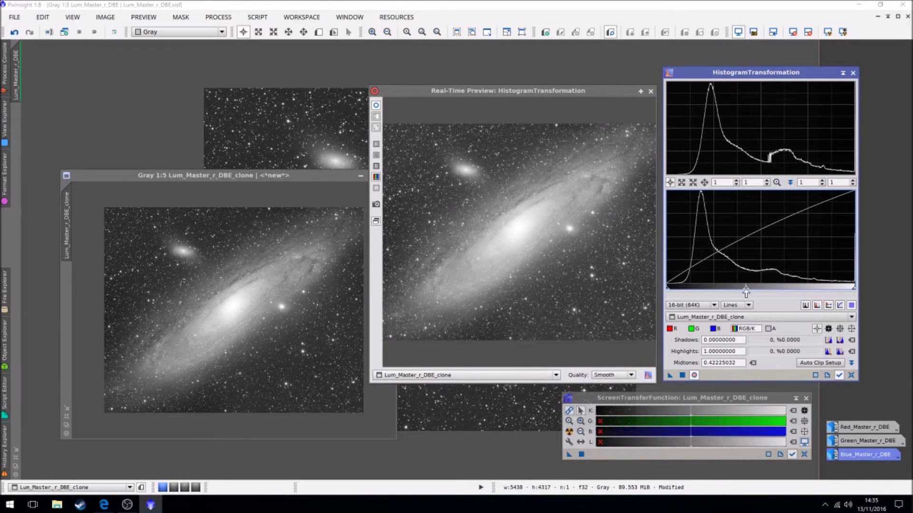
pyautogui.click(850, 376)
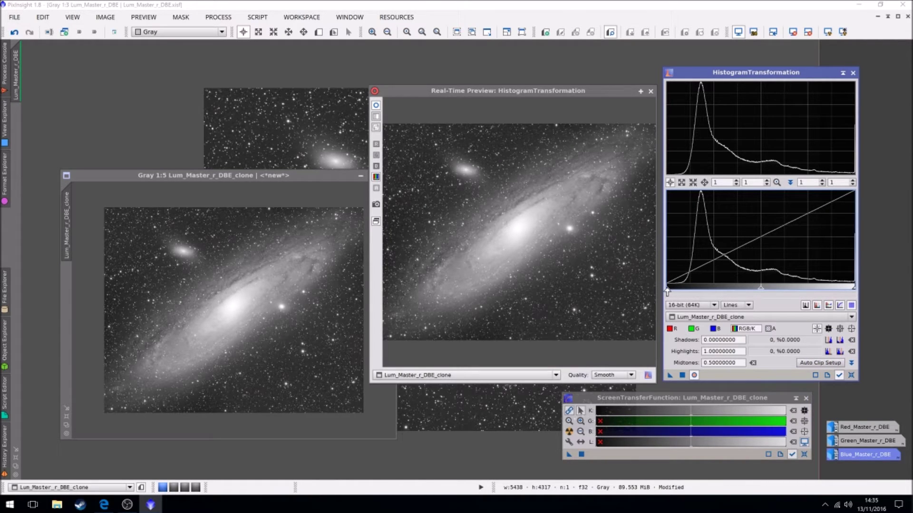
# Set shadows to 0.06194690 and midtones to 0.45552561, then close the preview.
pyautogui.moveTo(667, 291); pyautogui.dragTo(678, 291)
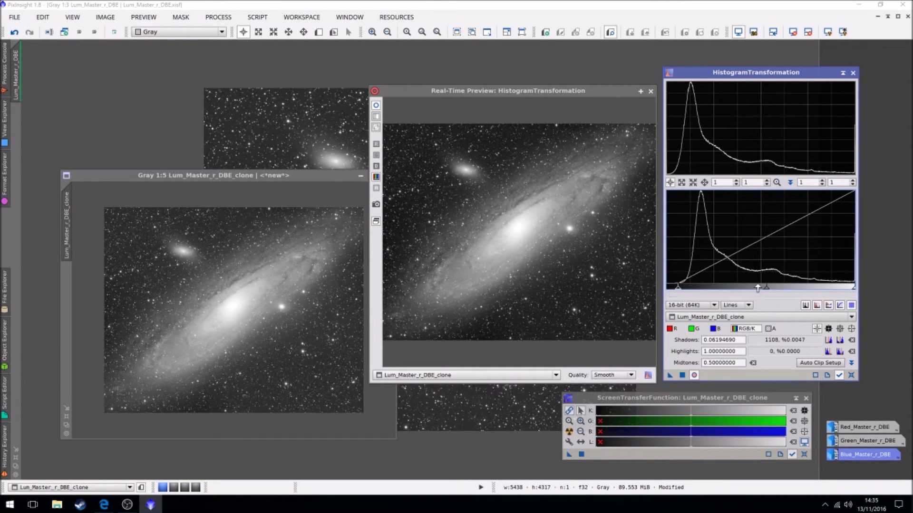
pyautogui.moveTo(764, 289); pyautogui.dragTo(759, 290)
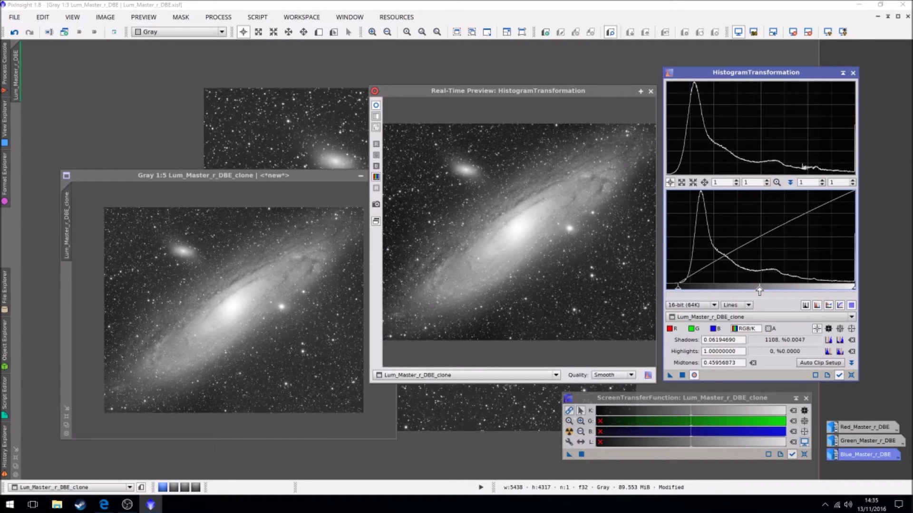
pyautogui.moveTo(759, 290); pyautogui.dragTo(758, 291)
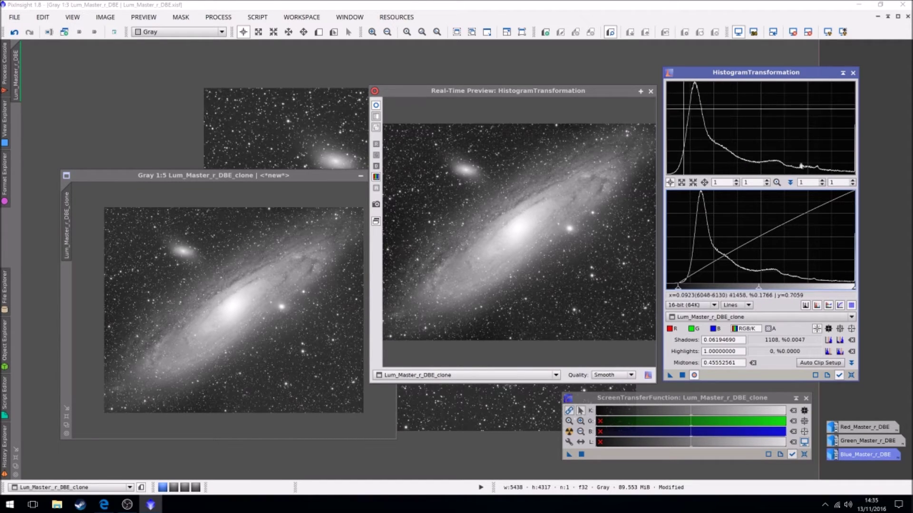
pyautogui.click(650, 91)
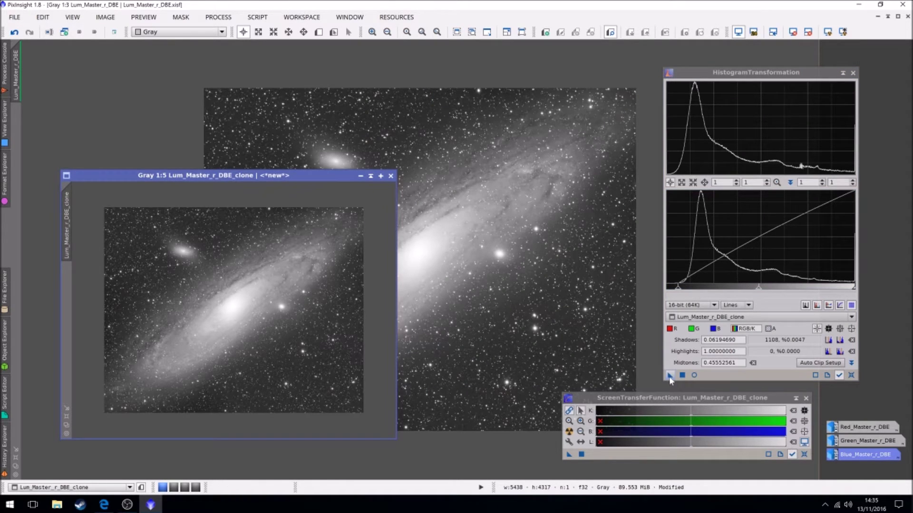
# Apply the adjusted stretch to Lum_Master_r_DBE_clone, reset HistogramTransformation, and collapse ScreenTransferFunction aside.
pyautogui.moveTo(668, 376)
pyautogui.mouseDown()
pyautogui.moveTo(657, 362)
pyautogui.moveTo(464, 271)
pyautogui.moveTo(243, 286)
pyautogui.mouseUp()
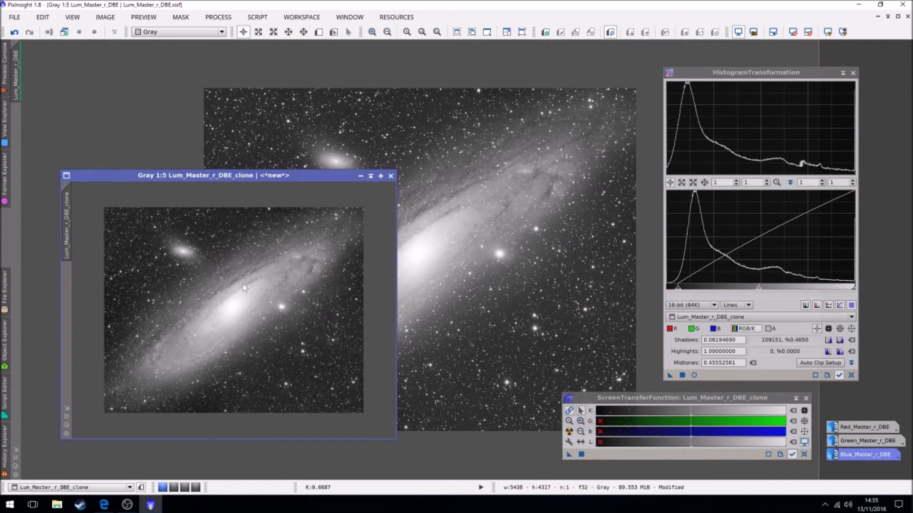
pyautogui.click(851, 375)
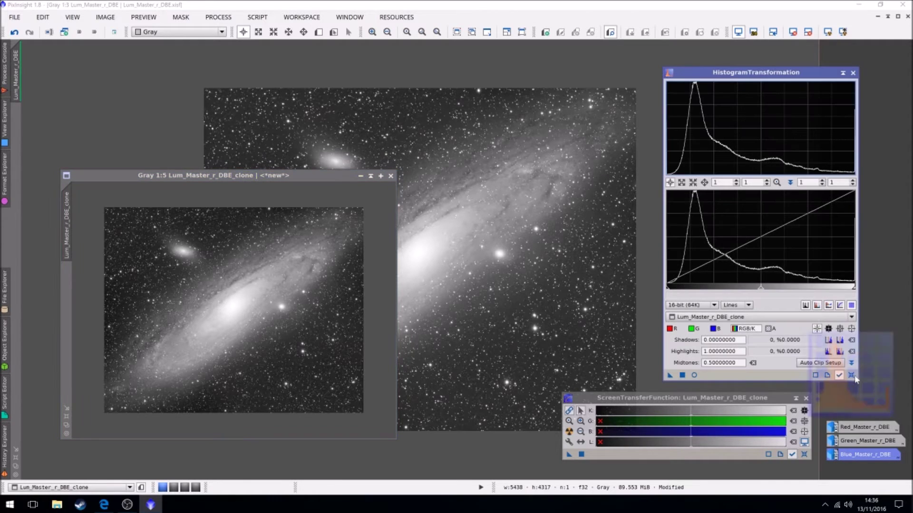
pyautogui.click(796, 398)
pyautogui.moveTo(728, 426); pyautogui.dragTo(757, 460)
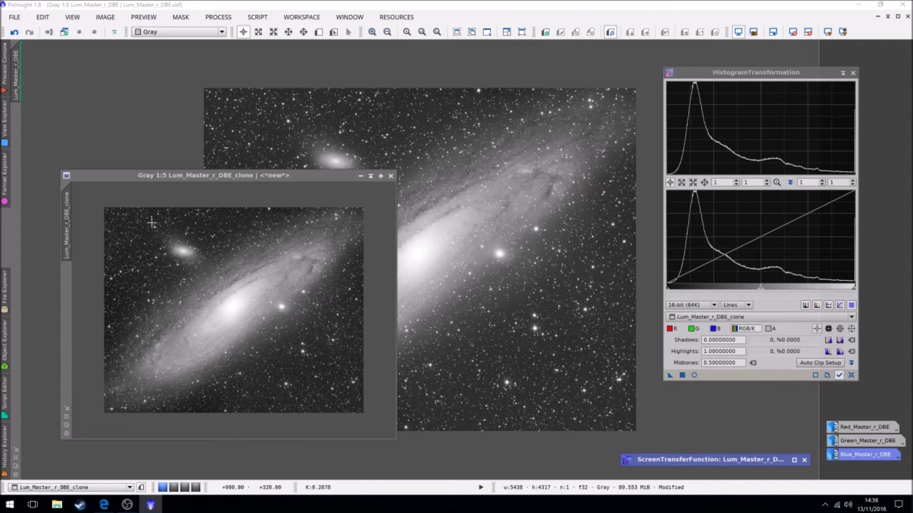
# Undo and redo the stretch to compare, then collapse HistogramTransformation beside the STF bar.
pyautogui.click(14, 32)
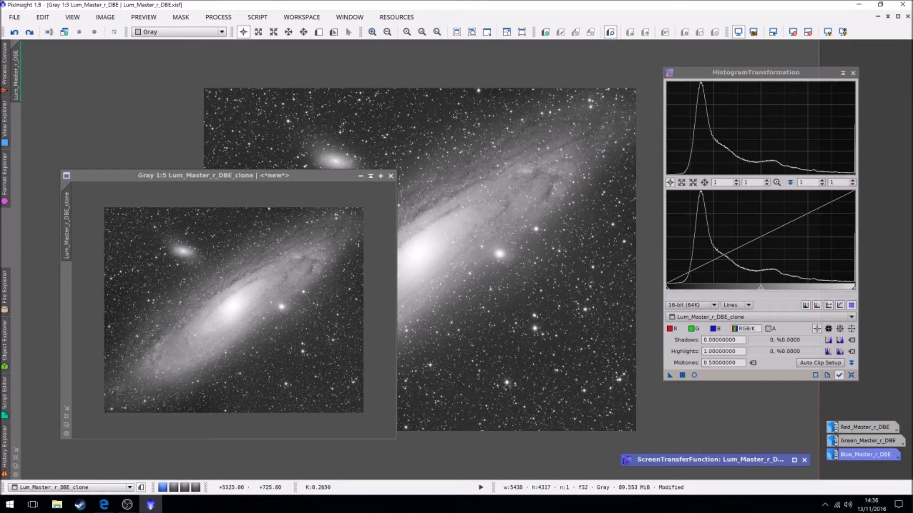
pyautogui.click(29, 32)
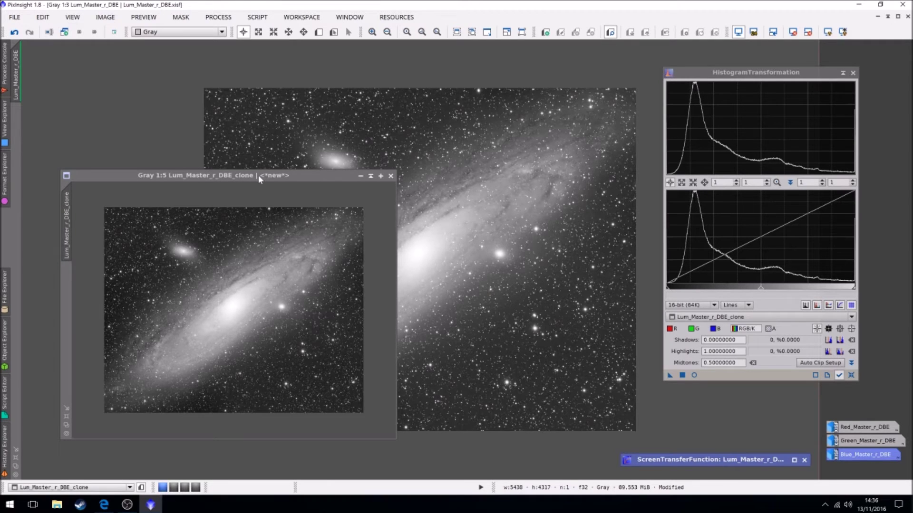
pyautogui.click(843, 73)
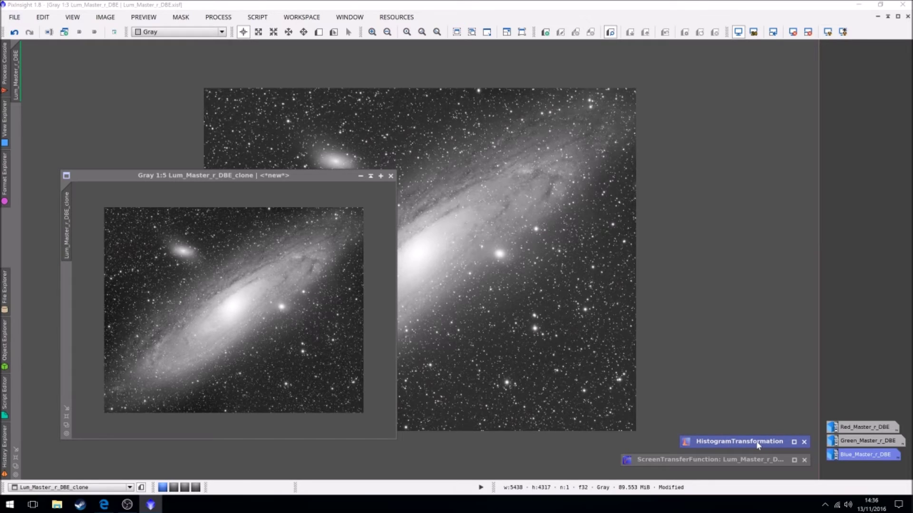
# Maximize and zoom out on the stretched clone, float it again, then apply it as a mask to Lum_Master_r_DBE.
pyautogui.doubleClick(280, 182)
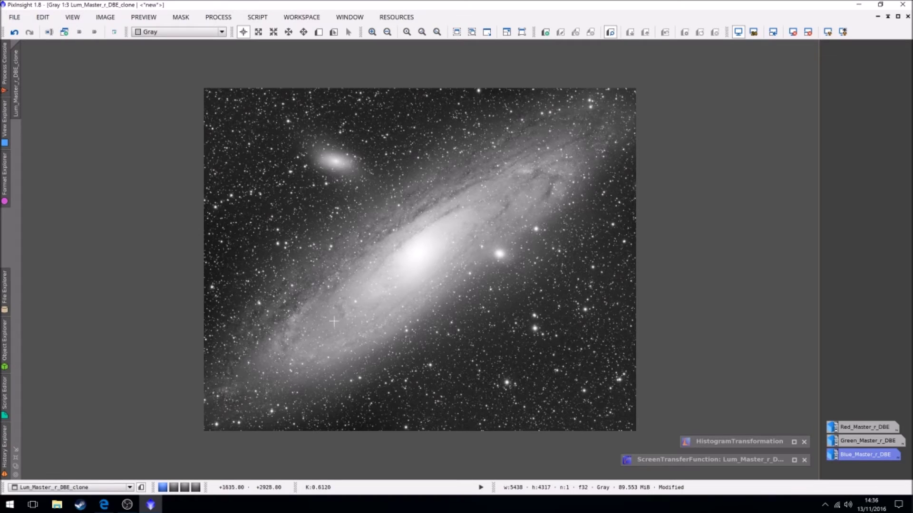
pyautogui.scroll(-1, 489, 281)
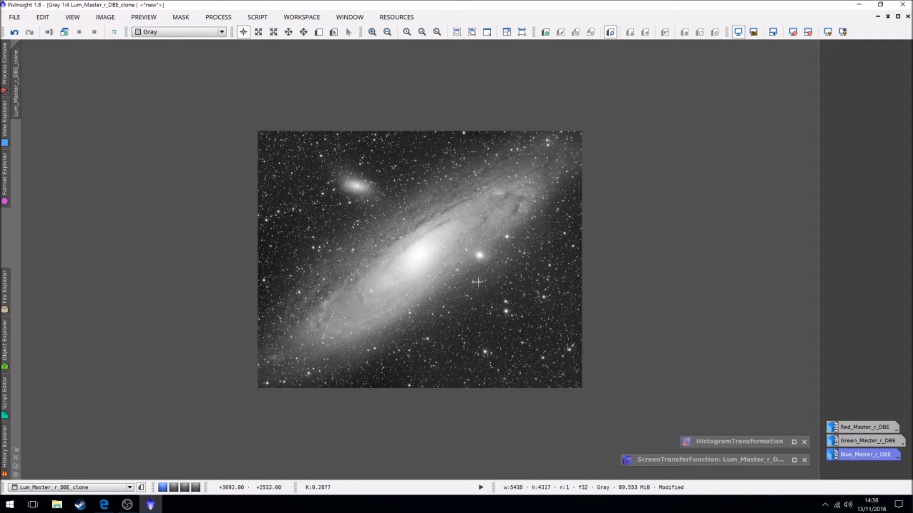
pyautogui.click(897, 17)
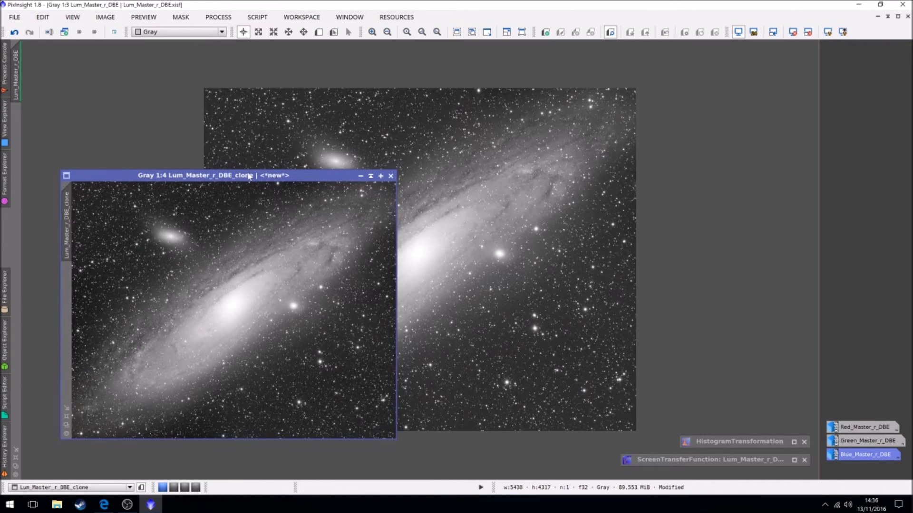
pyautogui.moveTo(240, 177); pyautogui.dragTo(221, 200)
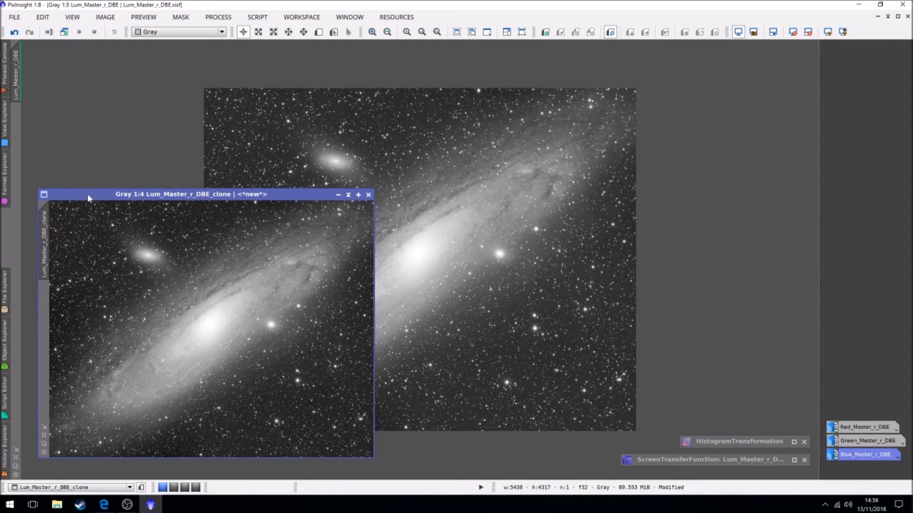
pyautogui.moveTo(86, 197)
pyautogui.mouseDown()
pyautogui.moveTo(154, 201)
pyautogui.moveTo(94, 207)
pyautogui.mouseUp()
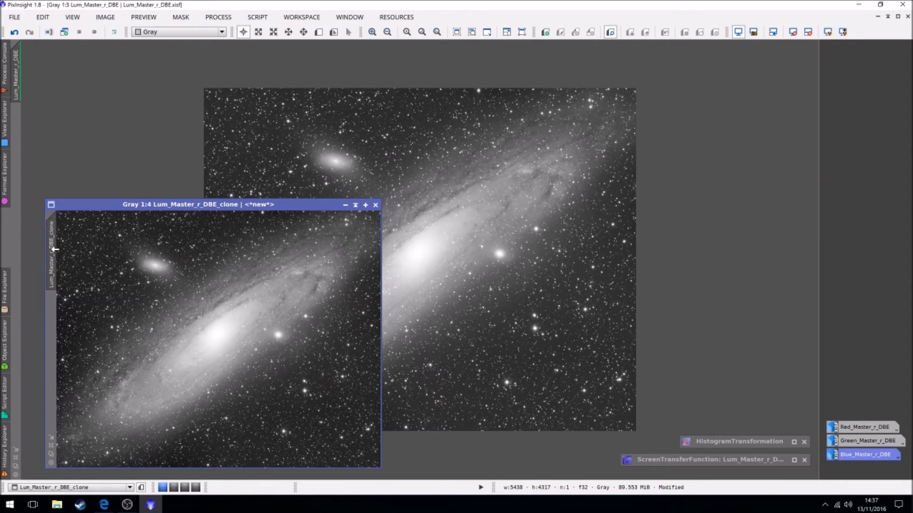
pyautogui.moveTo(52, 249)
pyautogui.mouseDown()
pyautogui.moveTo(28, 183)
pyautogui.moveTo(20, 118)
pyautogui.moveTo(18, 132)
pyautogui.mouseUp()
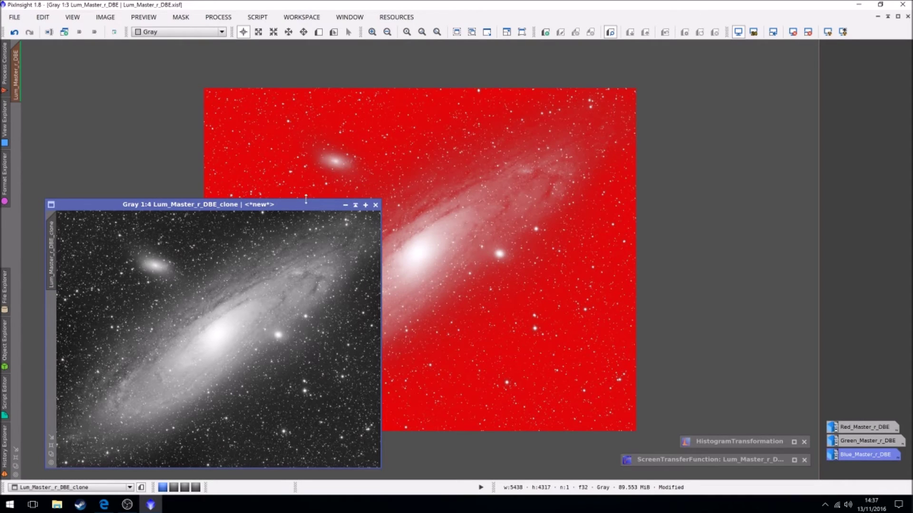
# Minimize Lum_Master_r_DBE_clone and park its icon beside the other image icons at the right.
pyautogui.click(345, 205)
pyautogui.moveTo(246, 342)
pyautogui.mouseDown()
pyautogui.moveTo(532, 352)
pyautogui.moveTo(824, 388)
pyautogui.moveTo(755, 427)
pyautogui.mouseUp()
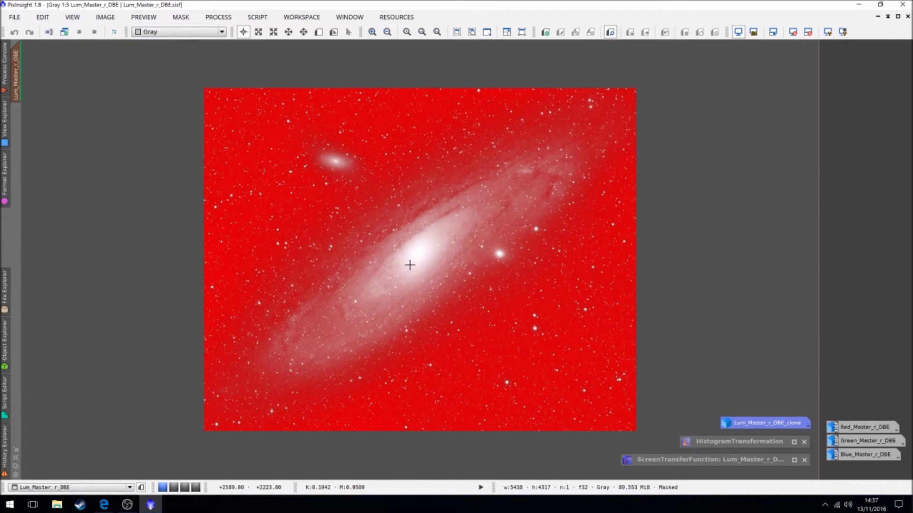
pyautogui.scroll(1, 515, 319)
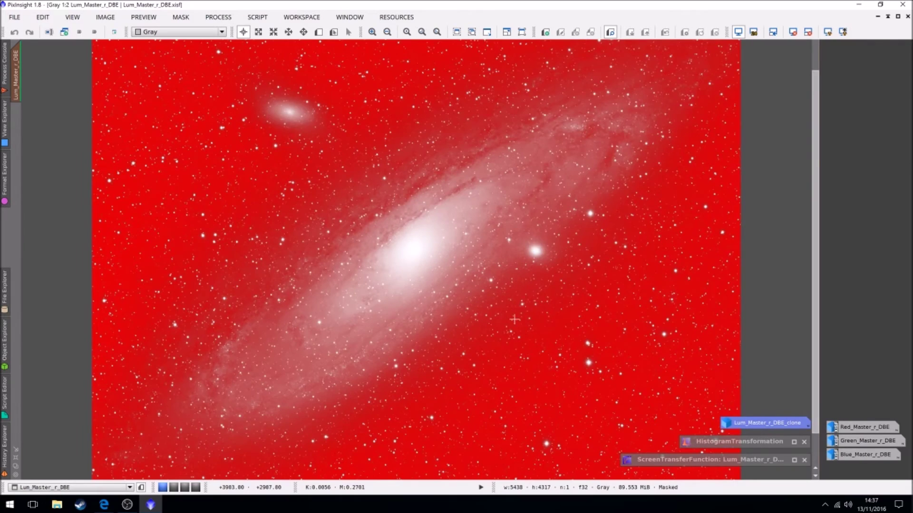
pyautogui.scroll(1, 486, 313)
pyautogui.scroll(-1, 486, 314)
pyautogui.scroll(-1, 440, 335)
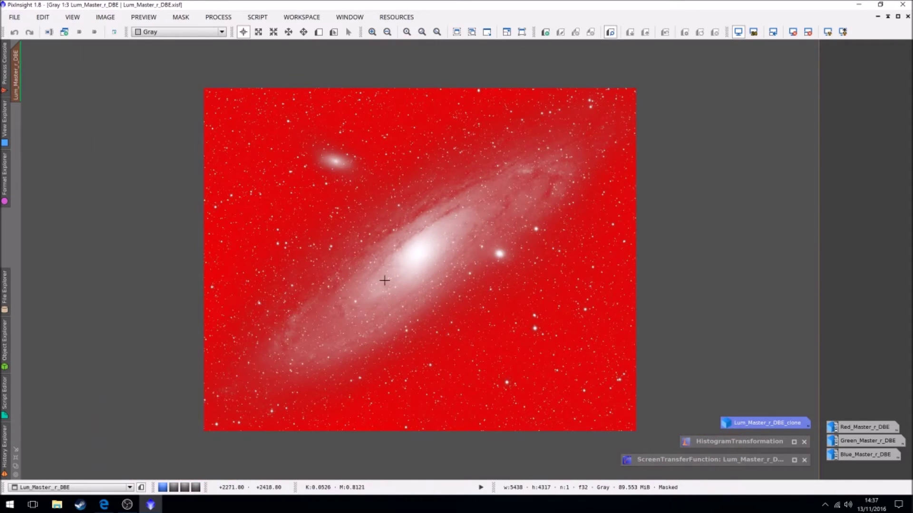
# Invert the mask via MASK > Invert Mask so the galaxy is protected.
pyautogui.click(180, 18)
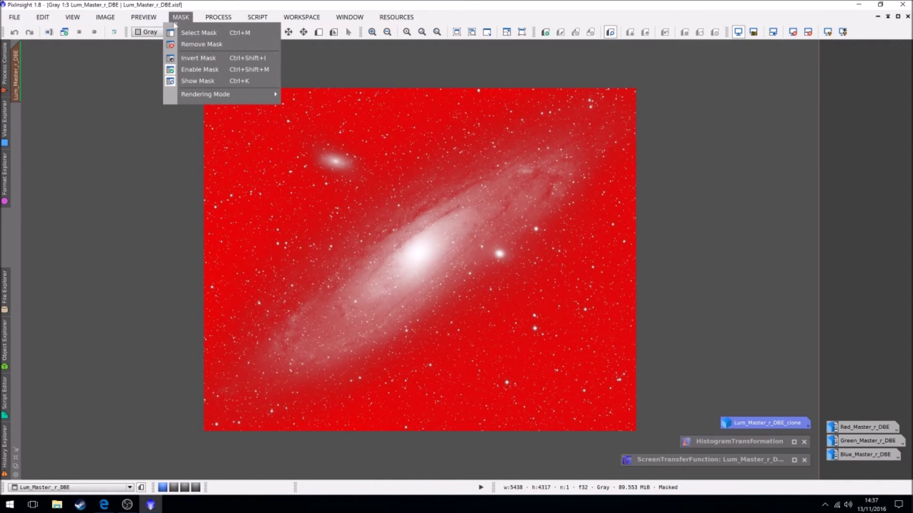
pyautogui.click(191, 56)
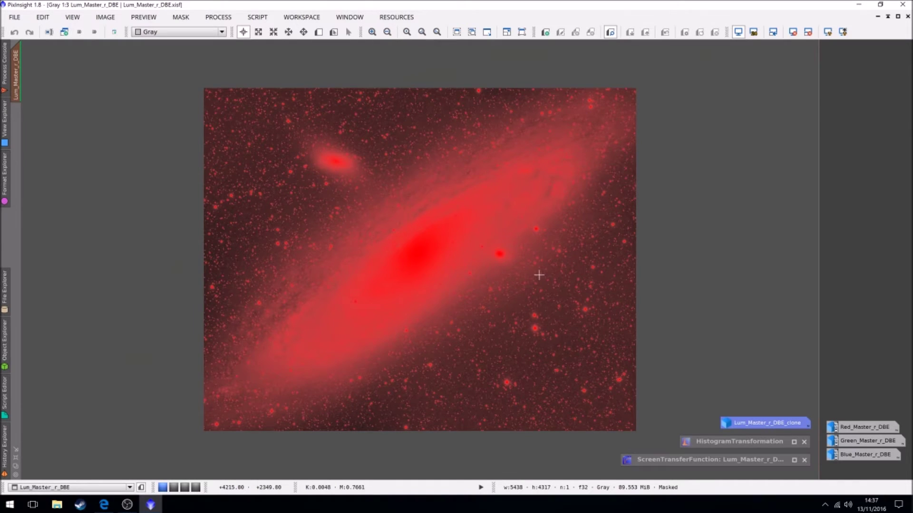
pyautogui.scroll(1, 538, 275)
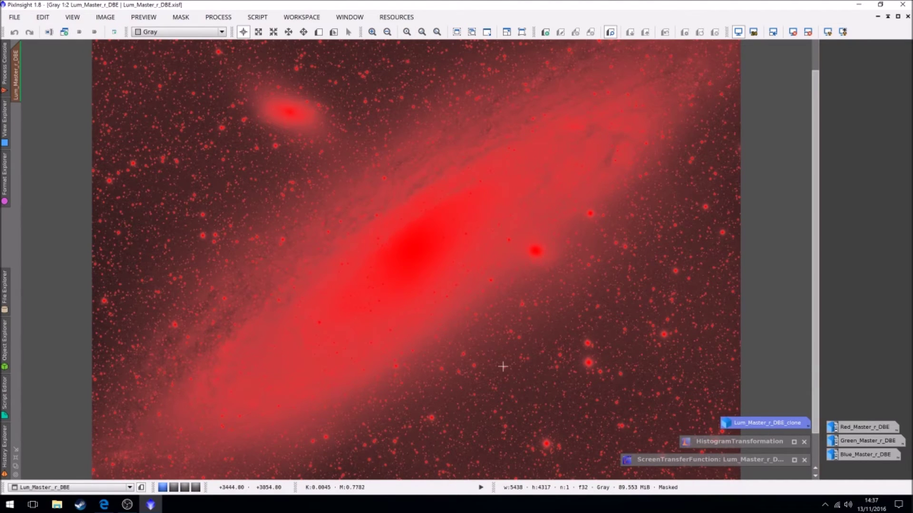
pyautogui.scroll(-1, 504, 366)
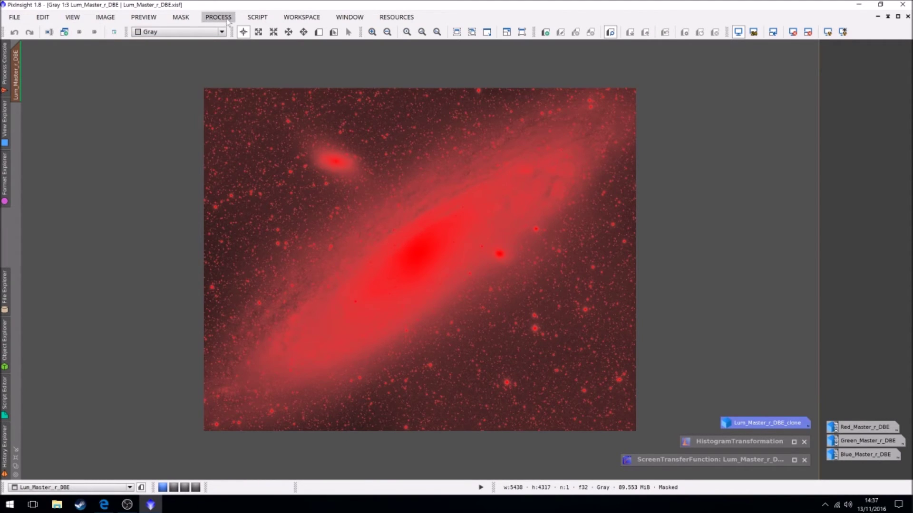
pyautogui.click(227, 19)
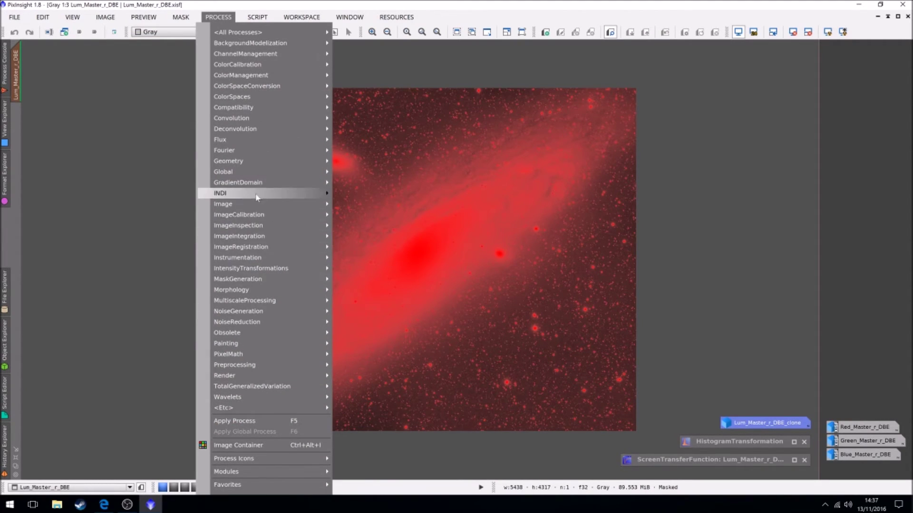
# Open MultiscaleLinearTransform from the NoiseReduction processes for the masked luminance master.
pyautogui.moveTo(258, 323)
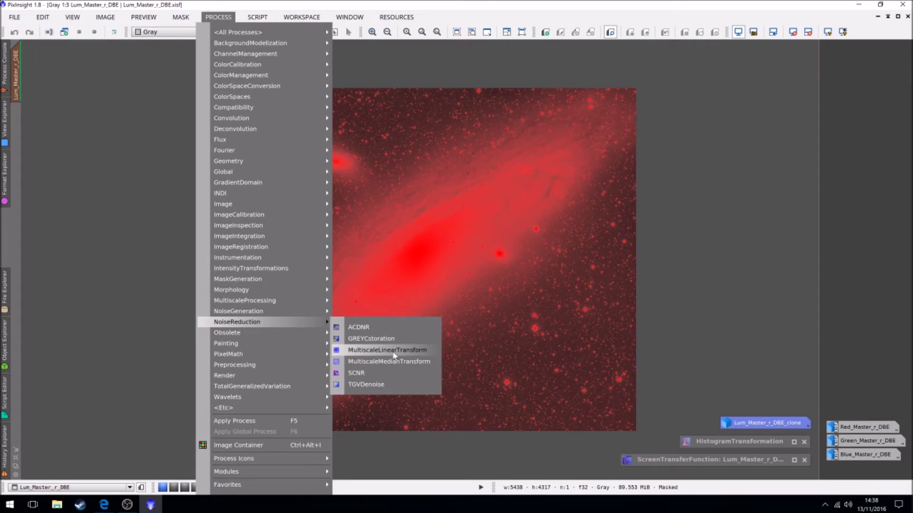
pyautogui.click(393, 356)
# Move the MLT window beside the image and give layer 1 noise reduction amount 0.50, 3 iterations.
pyautogui.moveTo(509, 133); pyautogui.dragTo(781, 95)
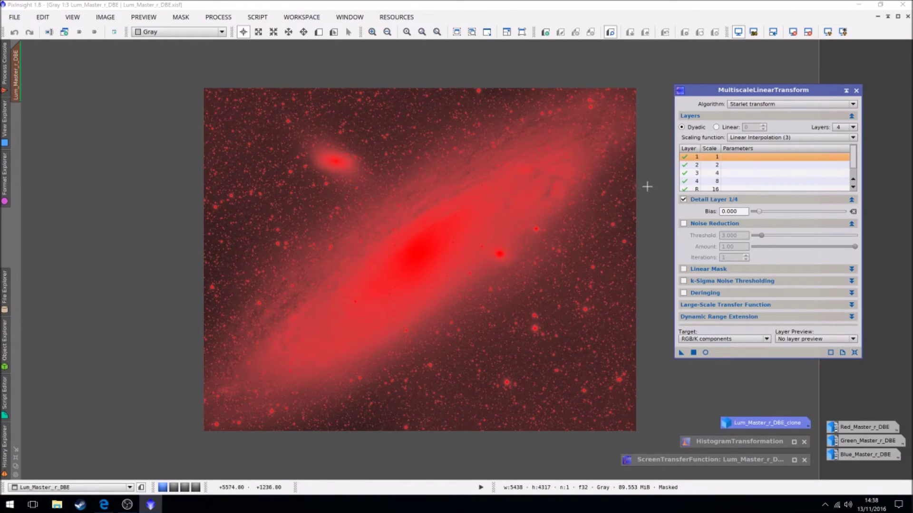
pyautogui.click(684, 224)
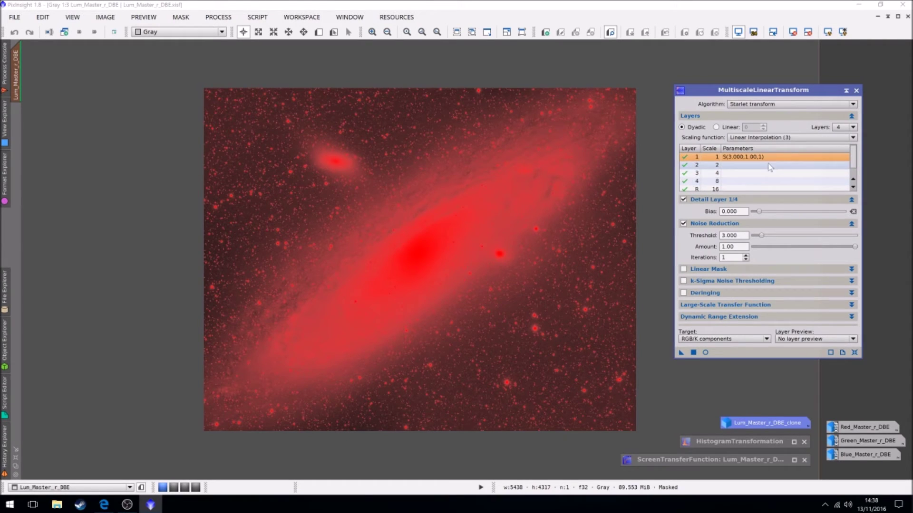
pyautogui.scroll(-1, 793, 177)
pyautogui.scroll(1, 768, 181)
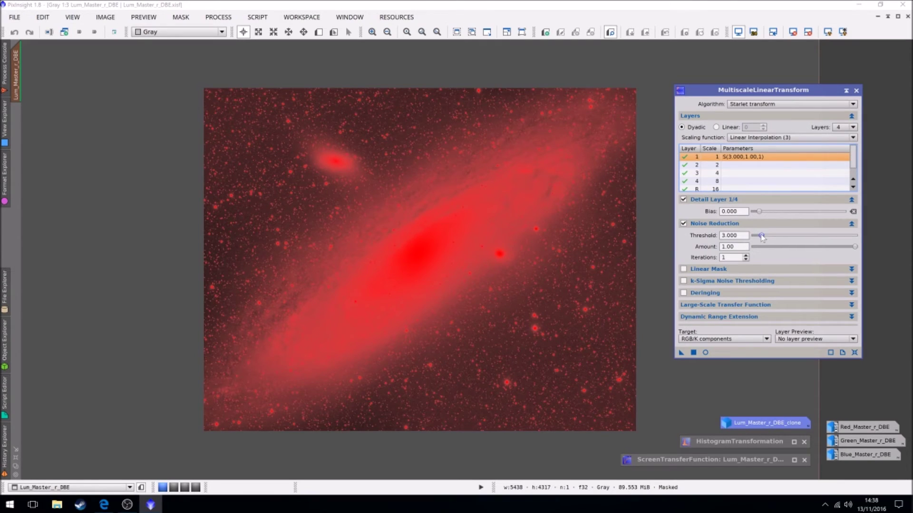
pyautogui.moveTo(855, 247); pyautogui.dragTo(825, 247)
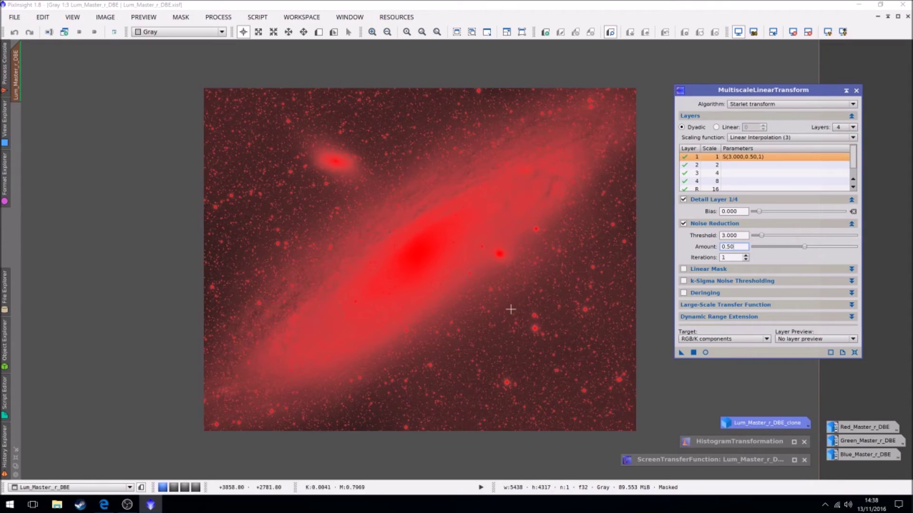
pyautogui.click(745, 256)
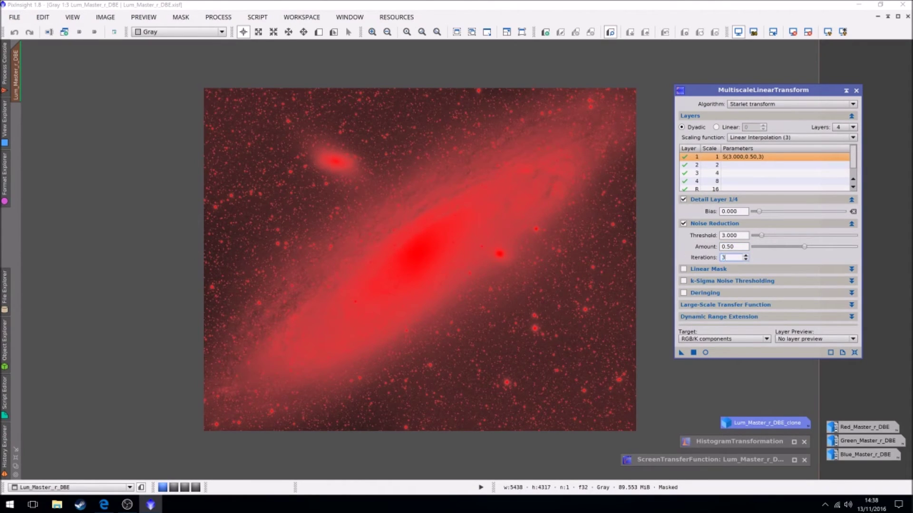
pyautogui.click(744, 165)
# Enable layer 2 noise reduction at threshold 2.000, amount 0.50 and 2 iterations.
pyautogui.click(684, 224)
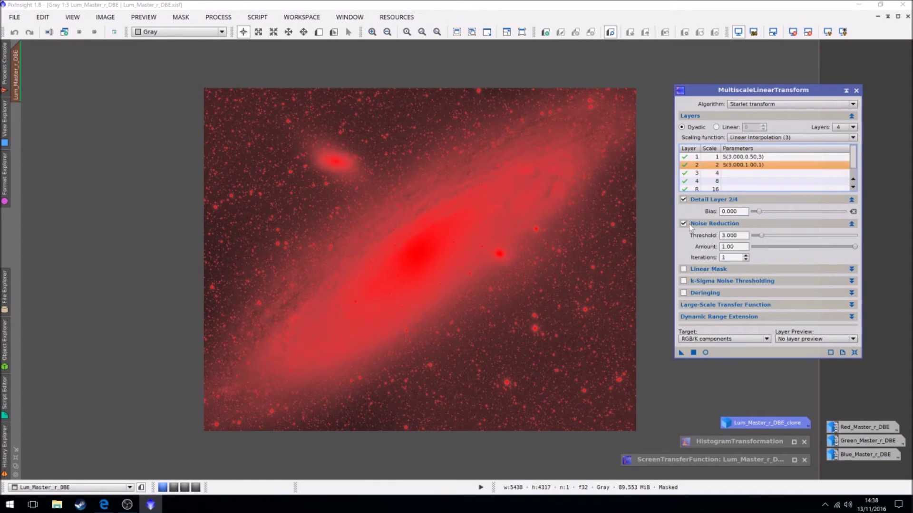
pyautogui.click(759, 238)
pyautogui.moveTo(825, 258); pyautogui.dragTo(803, 258)
pyautogui.press('BackSpace')
pyautogui.press('BackSpace')
pyautogui.write('50')
pyautogui.press('Return')
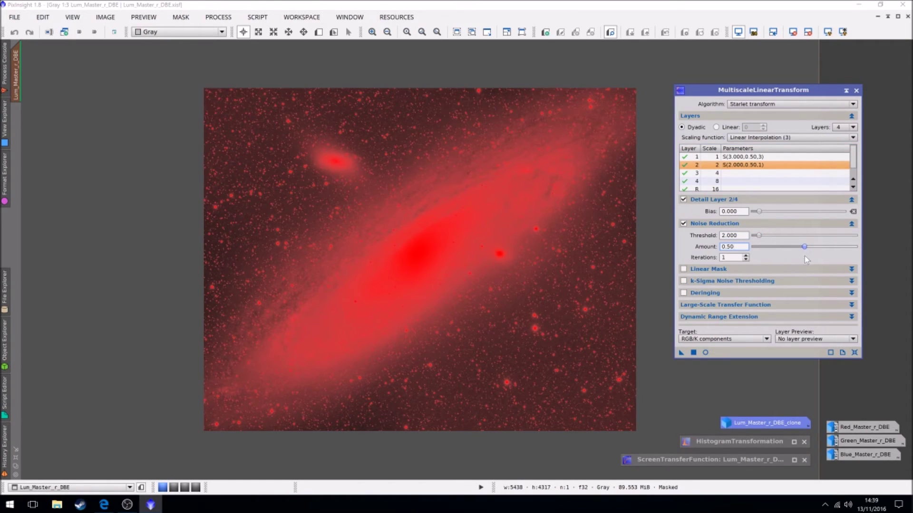
pyautogui.click(745, 256)
# Enable layer 3 noise reduction at threshold 1.000, amount 0.50 and 2 iterations.
pyautogui.click(720, 173)
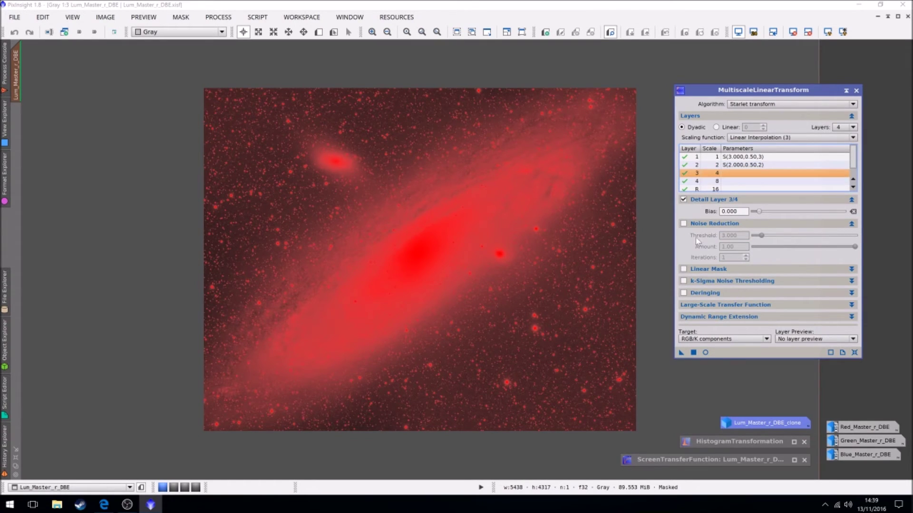
pyautogui.click(683, 223)
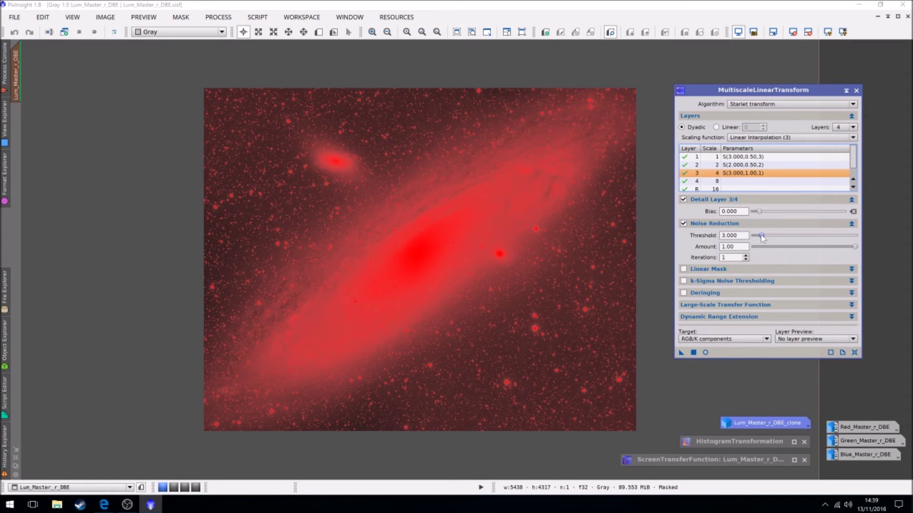
pyautogui.moveTo(762, 238); pyautogui.dragTo(759, 238)
pyautogui.moveTo(856, 250); pyautogui.dragTo(808, 252)
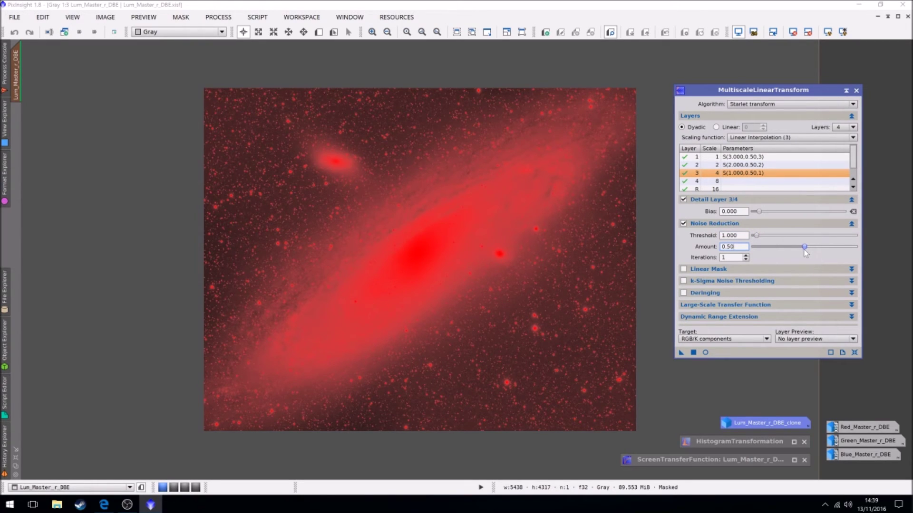
pyautogui.press('Tab')
# Set layer 4 noise reduction to threshold 0.500, amount 0.50, then apply MLT to the luminance master.
pyautogui.click(706, 183)
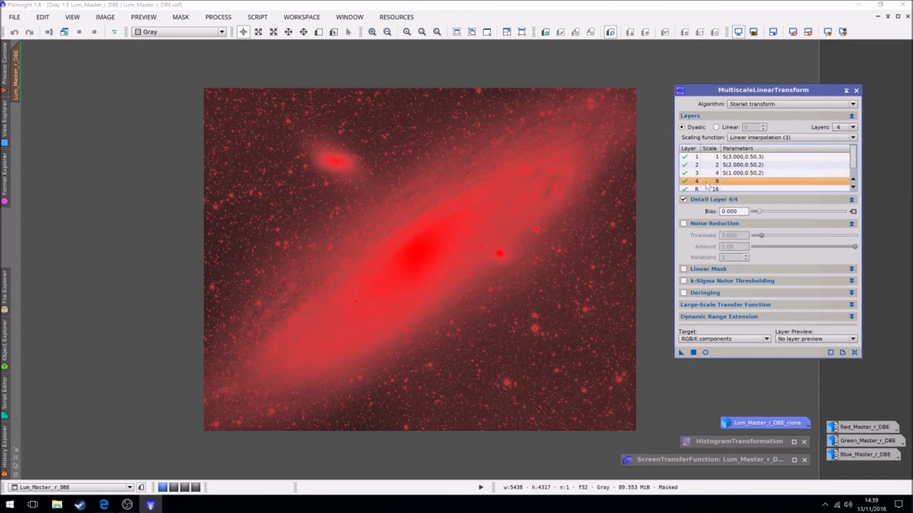
pyautogui.click(684, 224)
pyautogui.moveTo(761, 235); pyautogui.dragTo(753, 237)
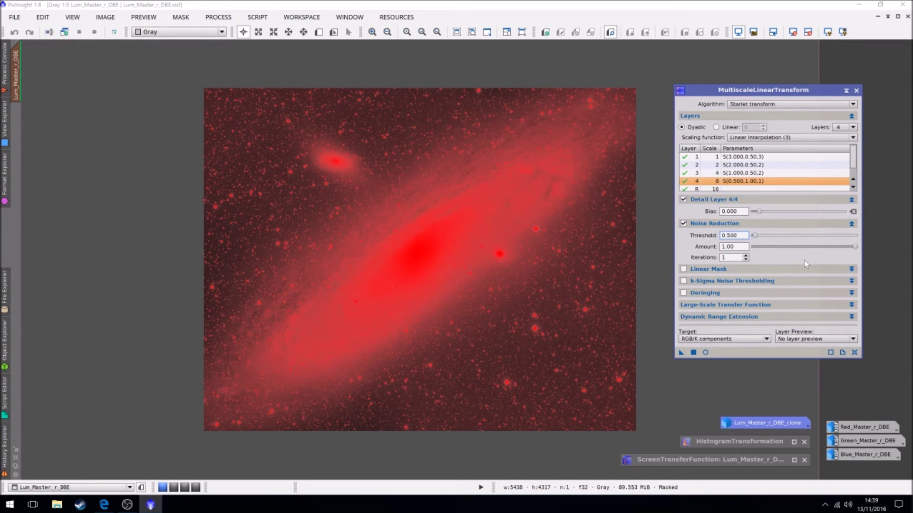
pyautogui.moveTo(854, 248); pyautogui.dragTo(805, 255)
pyautogui.moveTo(681, 353); pyautogui.dragTo(327, 185)
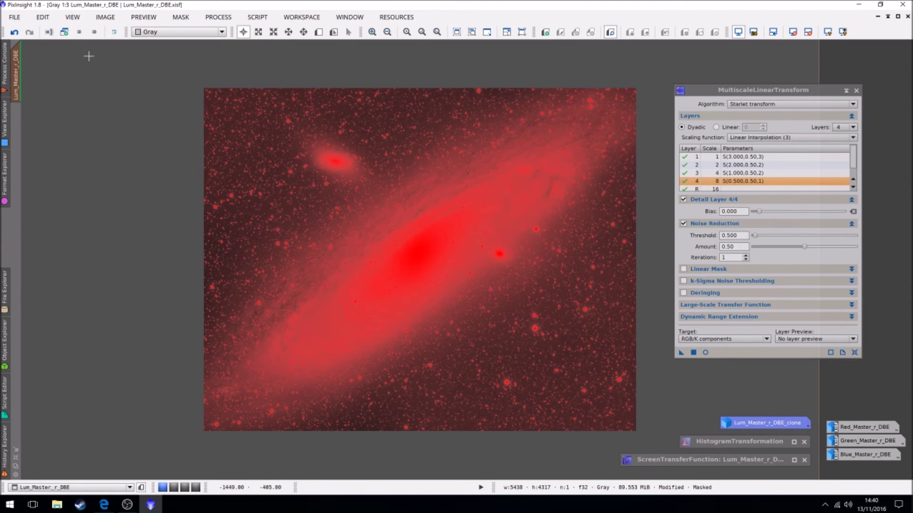
# Hide the red mask overlay and view the image at 1:1.
pyautogui.click(177, 22)
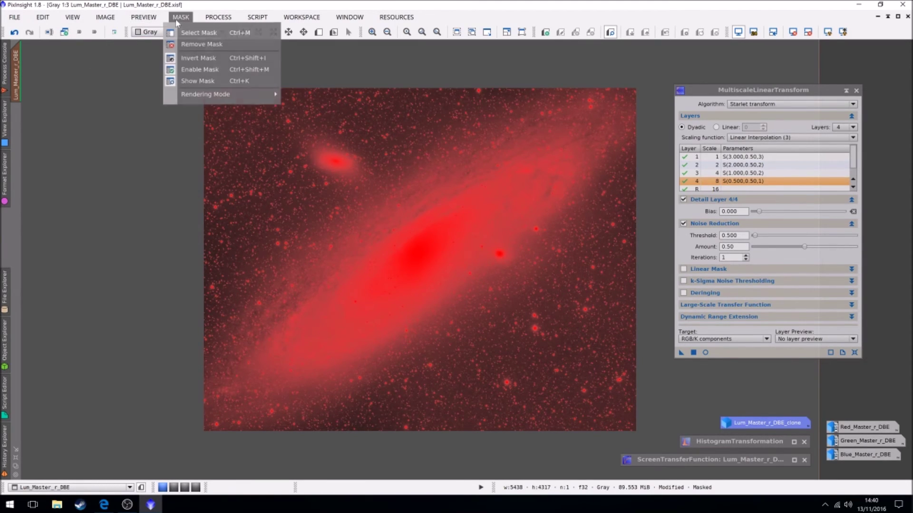
pyautogui.click(193, 72)
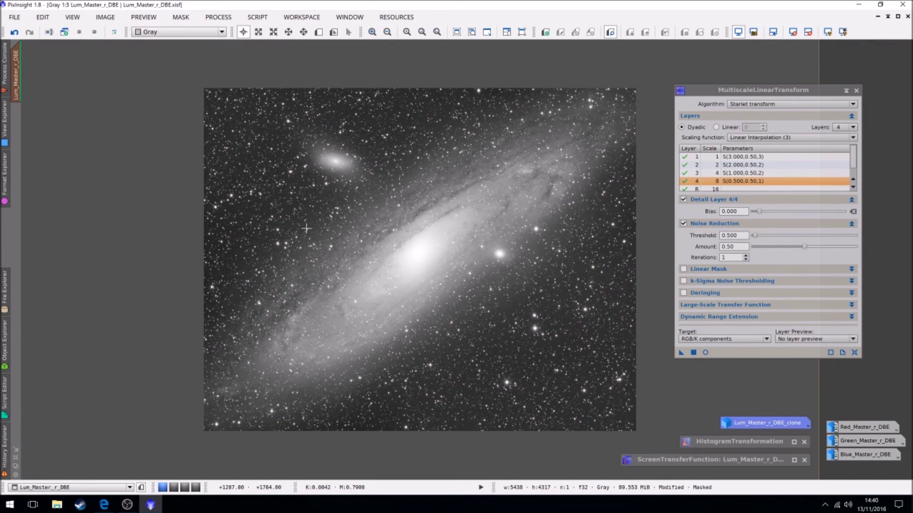
pyautogui.hotkey('ctrl', '1')
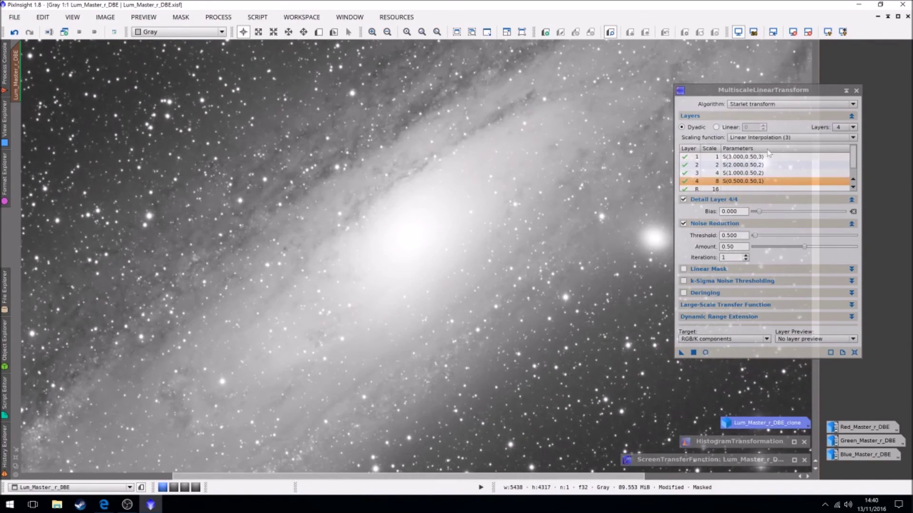
# Iconize the MultiscaleLinearTransform window and zoom to about 23:1 on the denoised background.
pyautogui.click(846, 90)
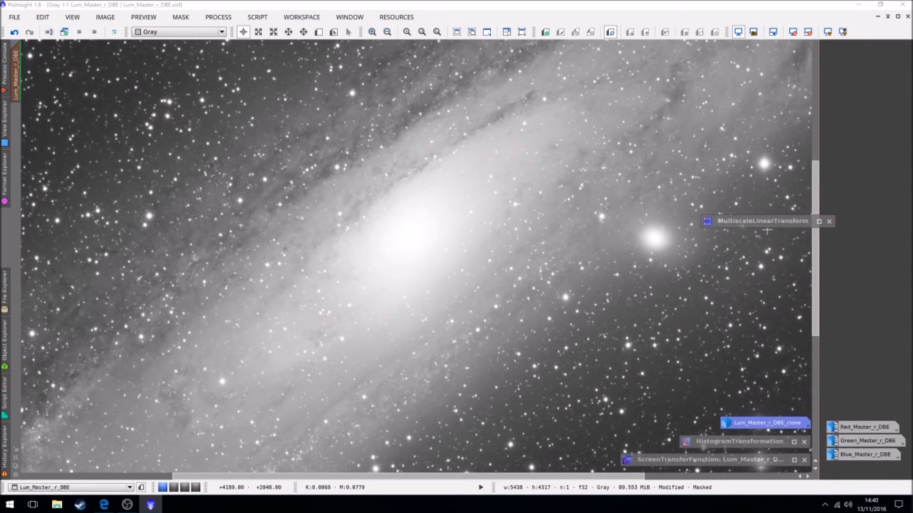
pyautogui.moveTo(771, 224); pyautogui.dragTo(746, 404)
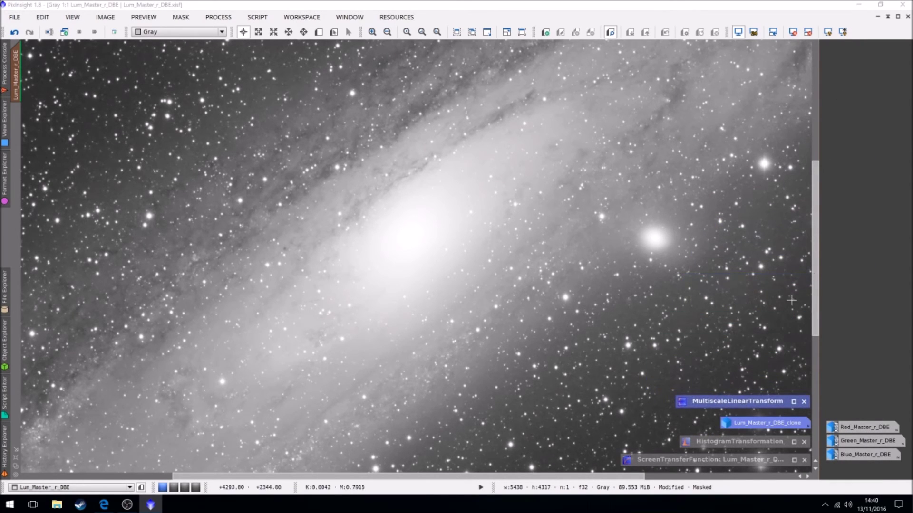
pyautogui.moveTo(815, 306); pyautogui.dragTo(815, 185)
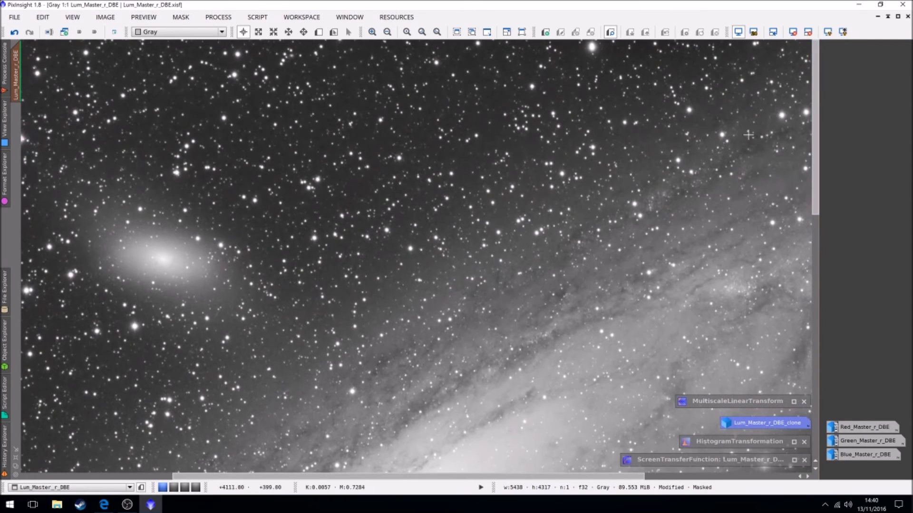
pyautogui.scroll(1, 421, 125)
pyautogui.scroll(4, 420, 125)
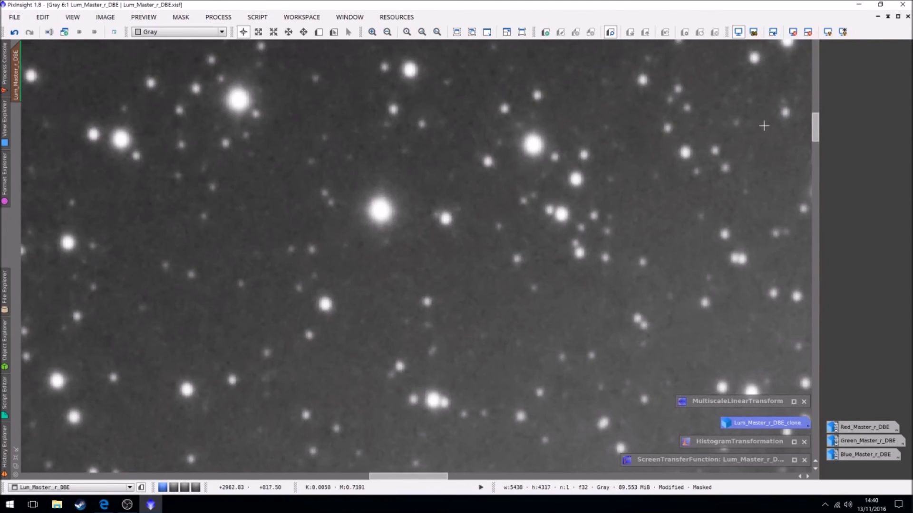
pyautogui.moveTo(816, 134); pyautogui.dragTo(813, 54)
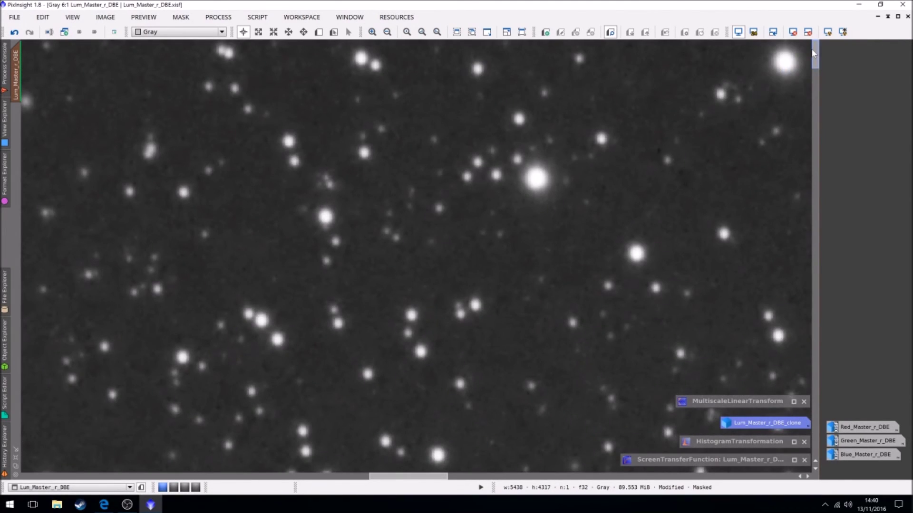
pyautogui.scroll(6, 453, 149)
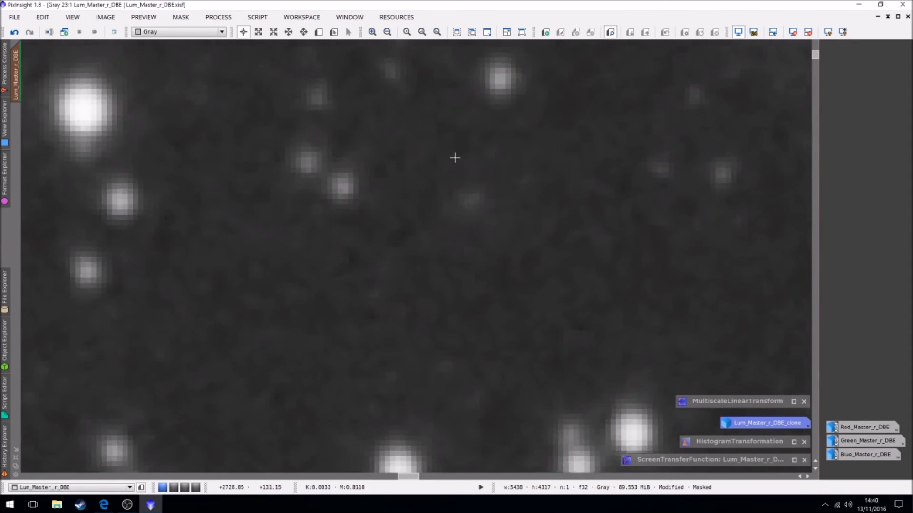
pyautogui.moveTo(815, 56); pyautogui.dragTo(815, 55)
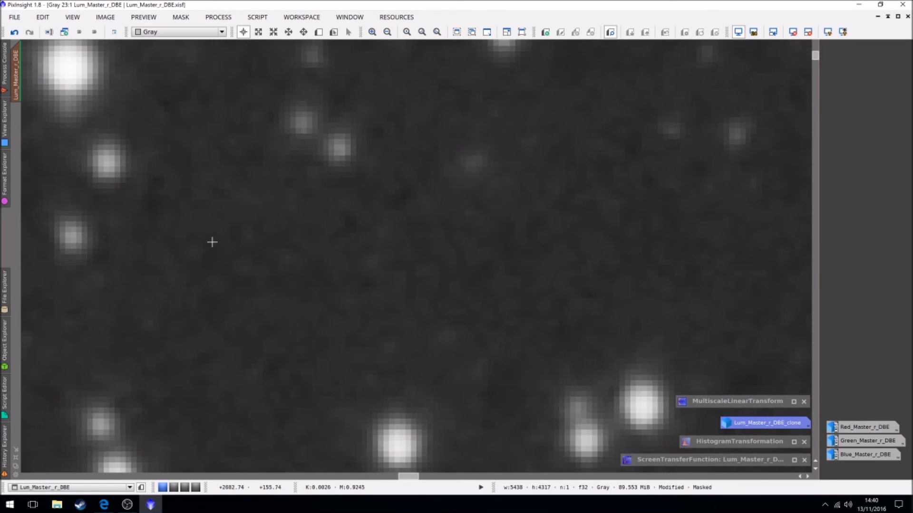
# Undo and redo the noise reduction to compare, then zoom out to 1:3 for the whole galaxy.
pyautogui.click(14, 33)
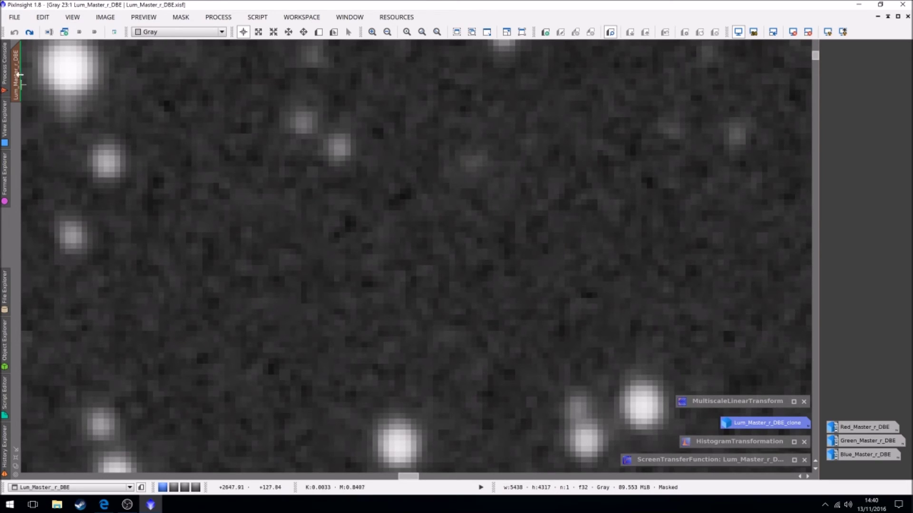
pyautogui.click(31, 33)
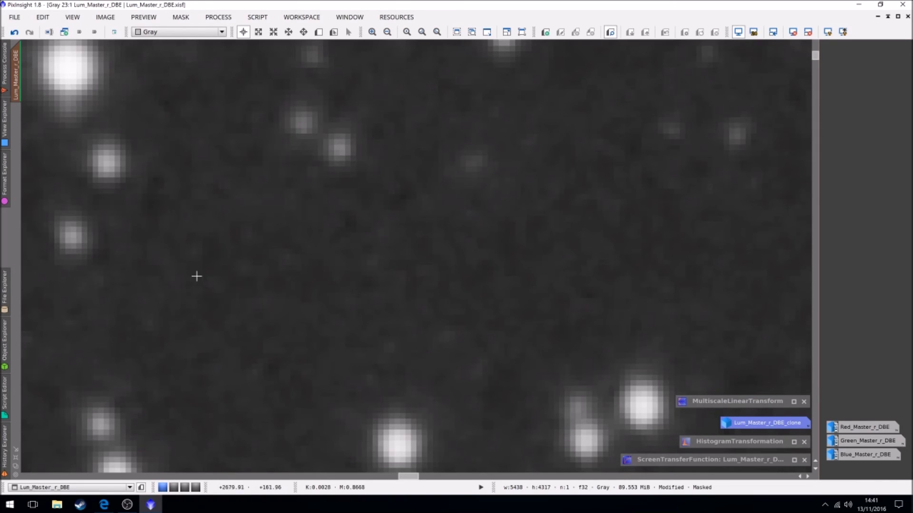
pyautogui.scroll(-16, 305, 290)
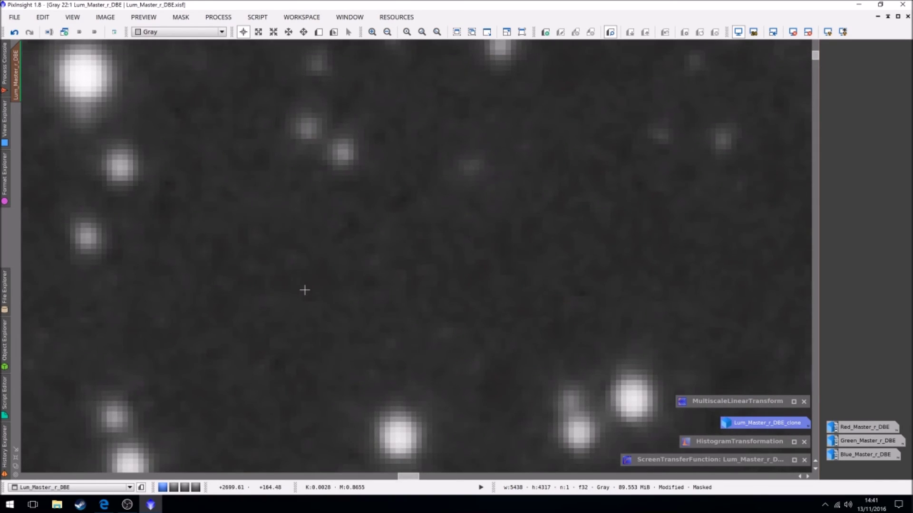
pyautogui.scroll(-5, 305, 291)
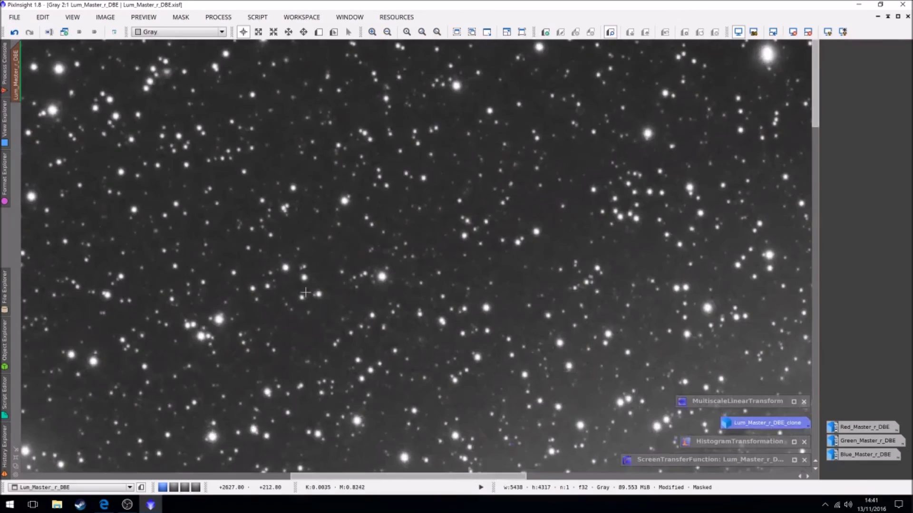
pyautogui.scroll(-1, 305, 294)
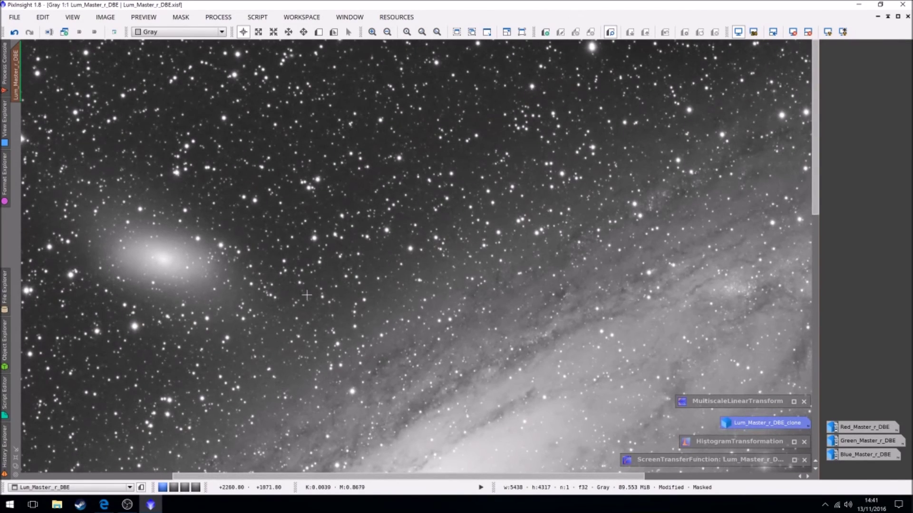
pyautogui.scroll(-1, 420, 322)
pyautogui.scroll(-1, 404, 321)
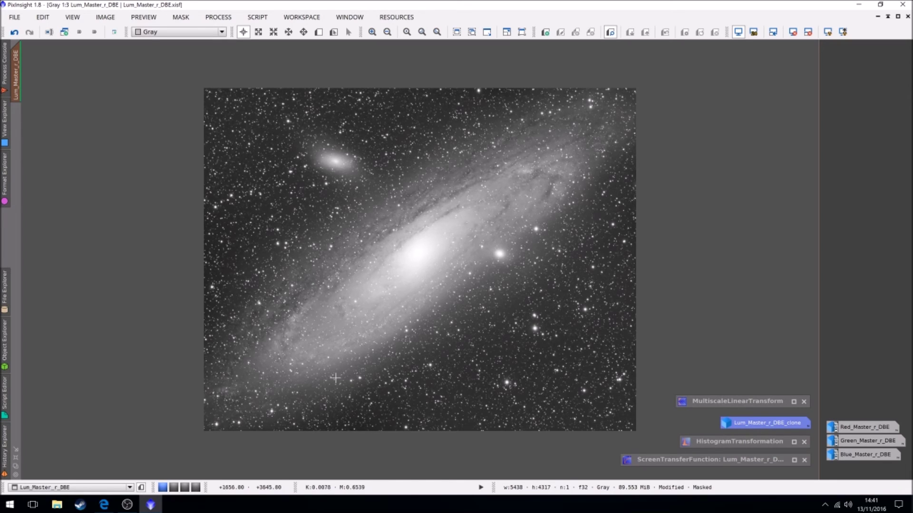
# Remove the mask, delete the clone image confirming both prompts, and discard the MLT icon.
pyautogui.click(180, 17)
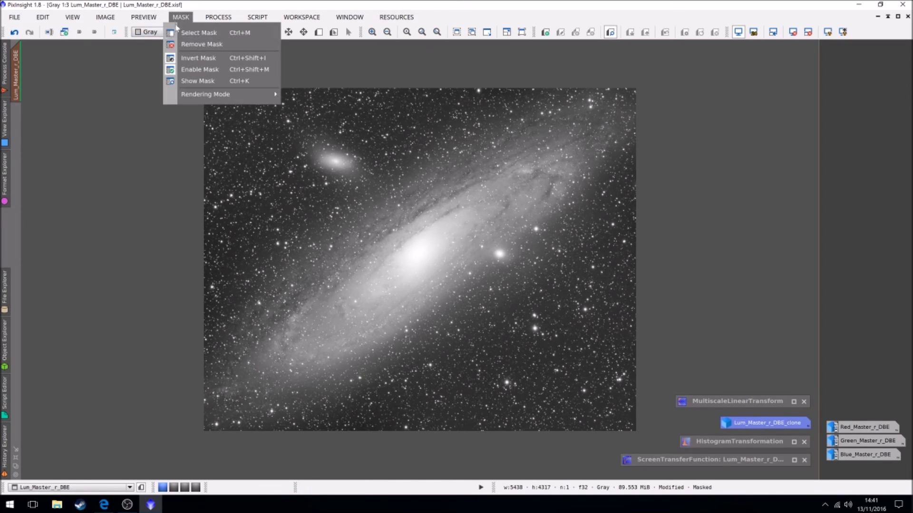
pyautogui.click(183, 44)
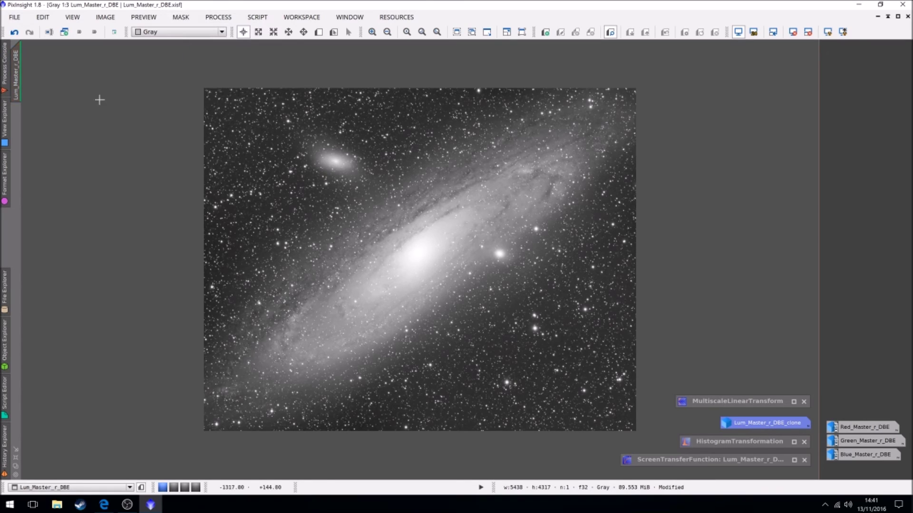
pyautogui.rightClick(741, 423)
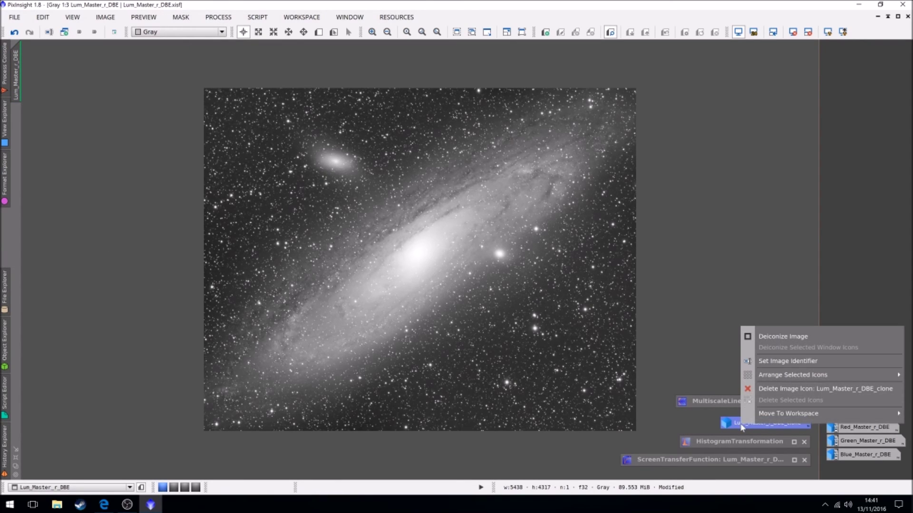
pyautogui.click(769, 389)
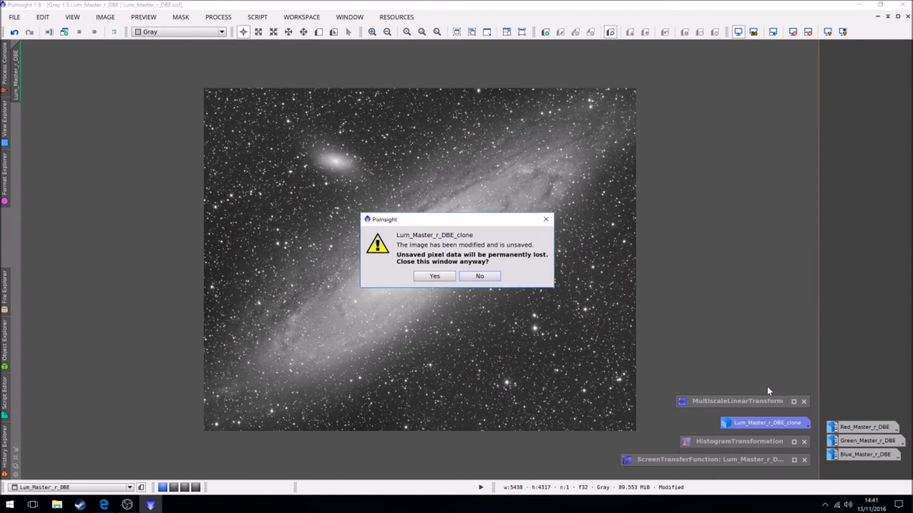
pyautogui.click(434, 276)
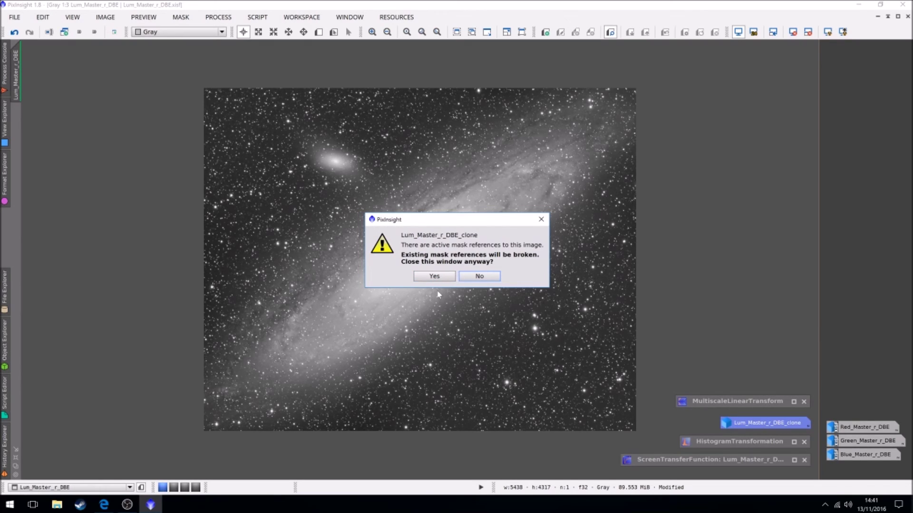
pyautogui.click(434, 276)
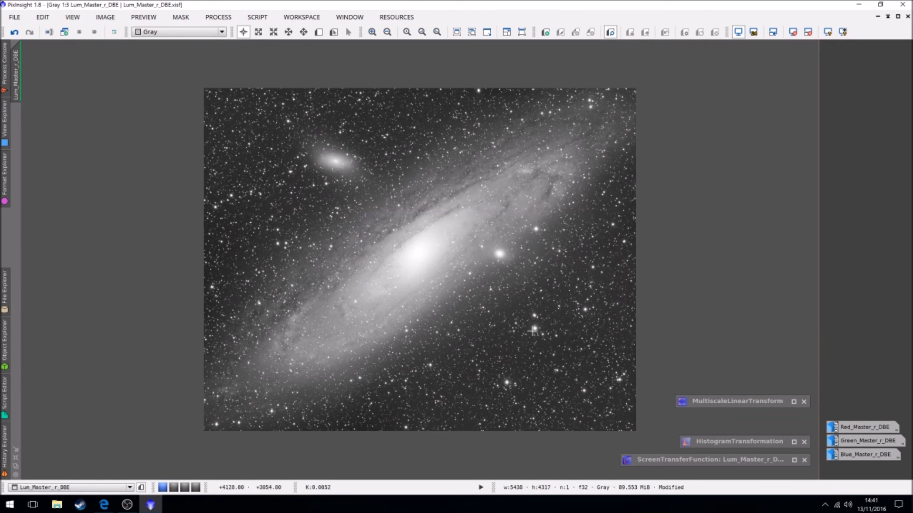
pyautogui.click(804, 402)
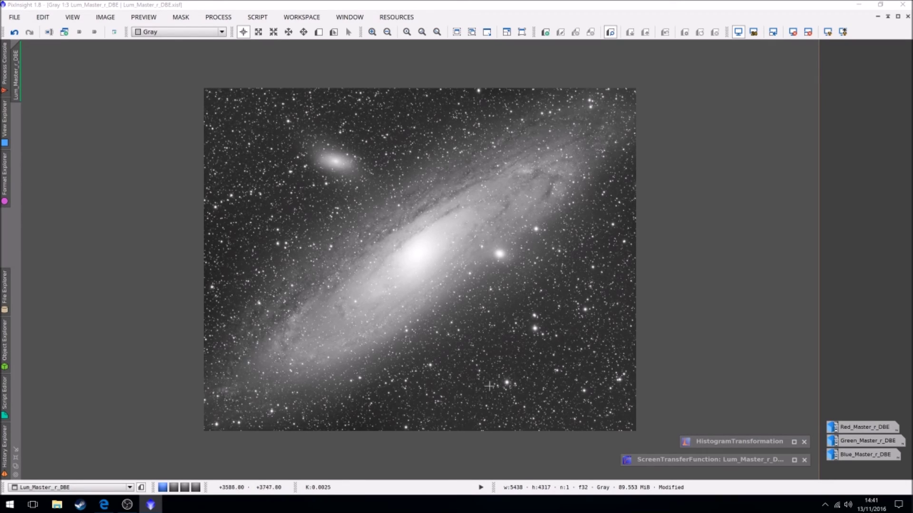
pyautogui.click(732, 445)
# Open HistogramTransformation and ScreenTransferFunction, auto-stretch, and copy the STF stretch into the histogram.
pyautogui.doubleClick(732, 444)
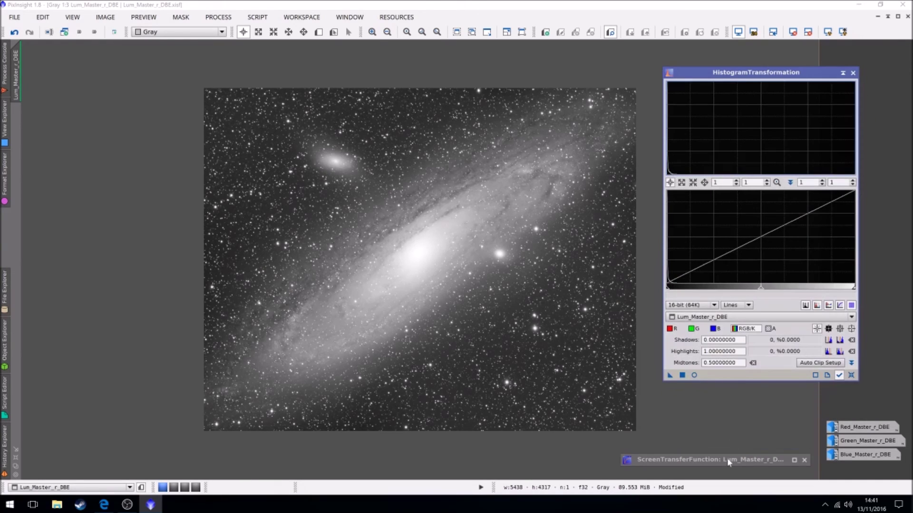
pyautogui.doubleClick(726, 459)
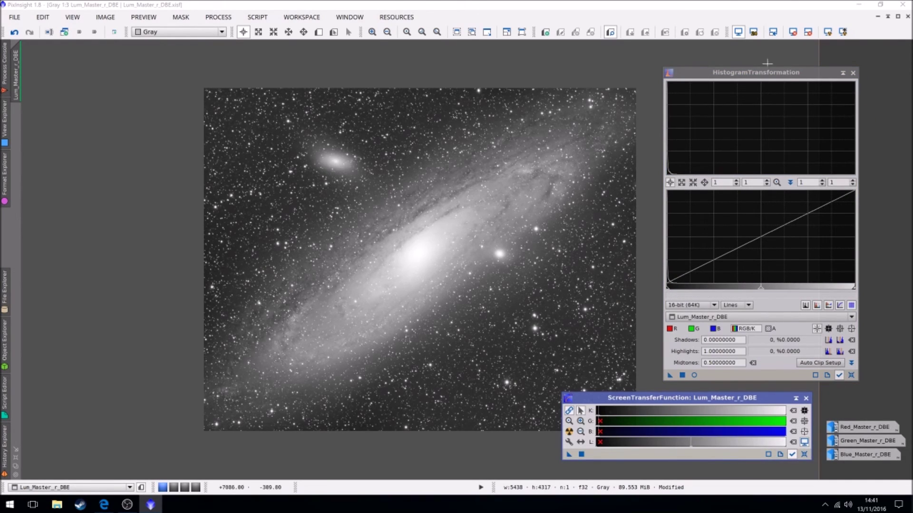
pyautogui.hotkey('ctrl', 'F12')
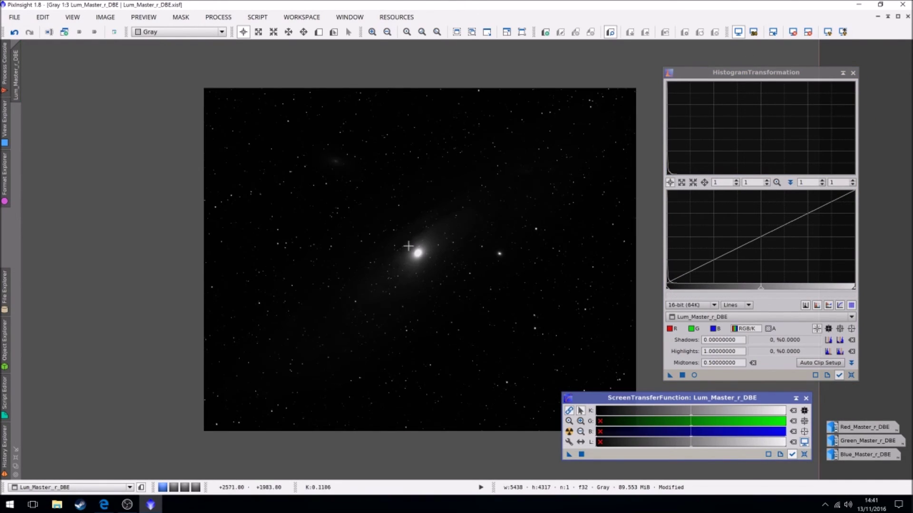
pyautogui.click(827, 32)
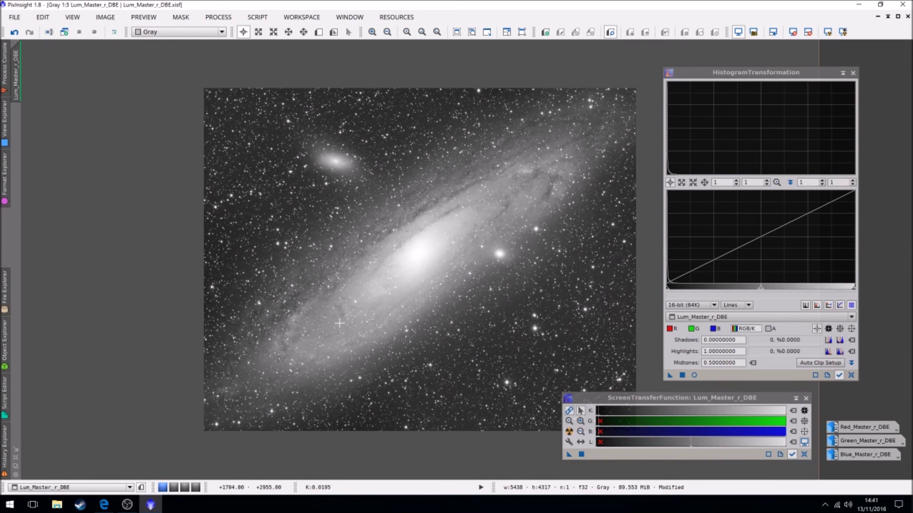
pyautogui.click(572, 455)
pyautogui.moveTo(571, 454); pyautogui.dragTo(750, 376)
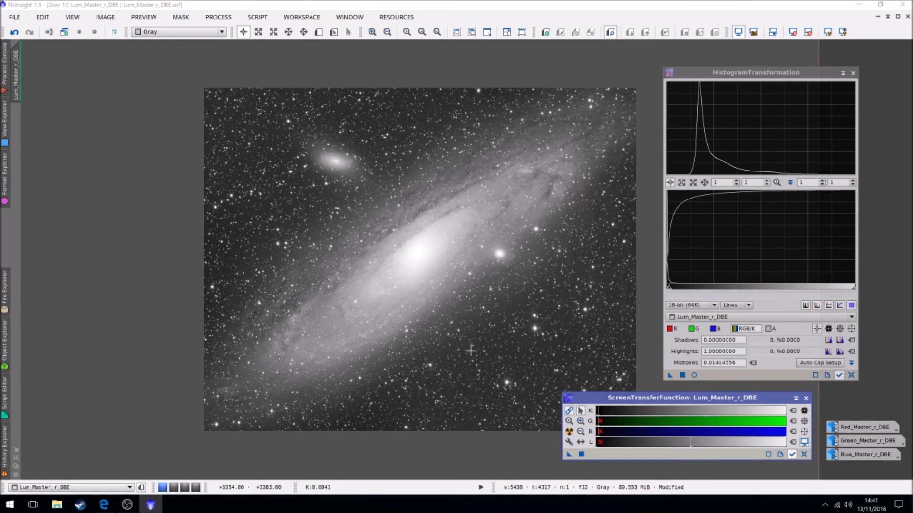
# Reset HistogramTransformation to neutral midtones 0.5 and close the ScreenTransferFunction window.
pyautogui.click(809, 33)
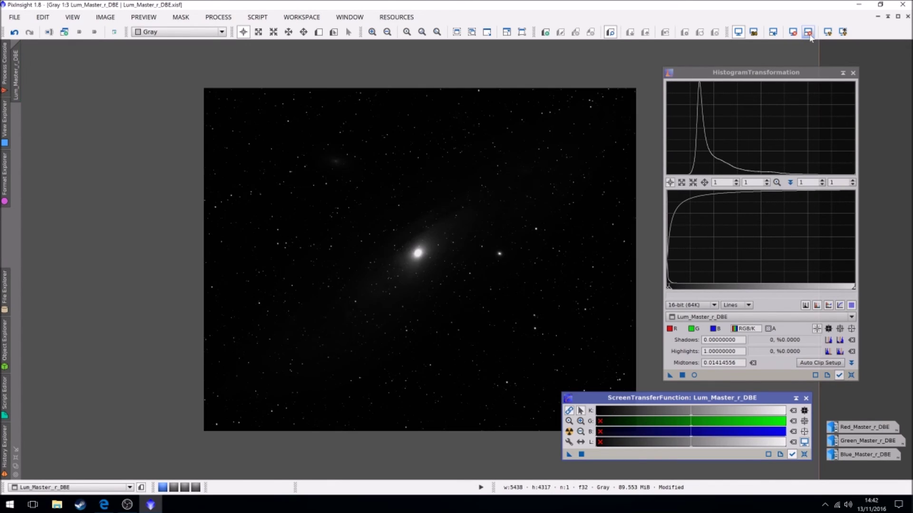
pyautogui.moveTo(670, 376); pyautogui.dragTo(455, 244)
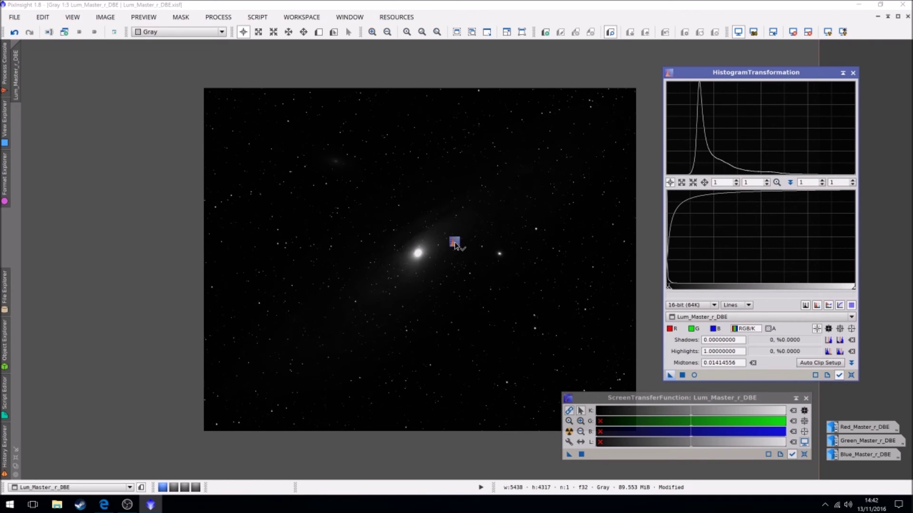
pyautogui.moveTo(454, 244); pyautogui.dragTo(454, 243)
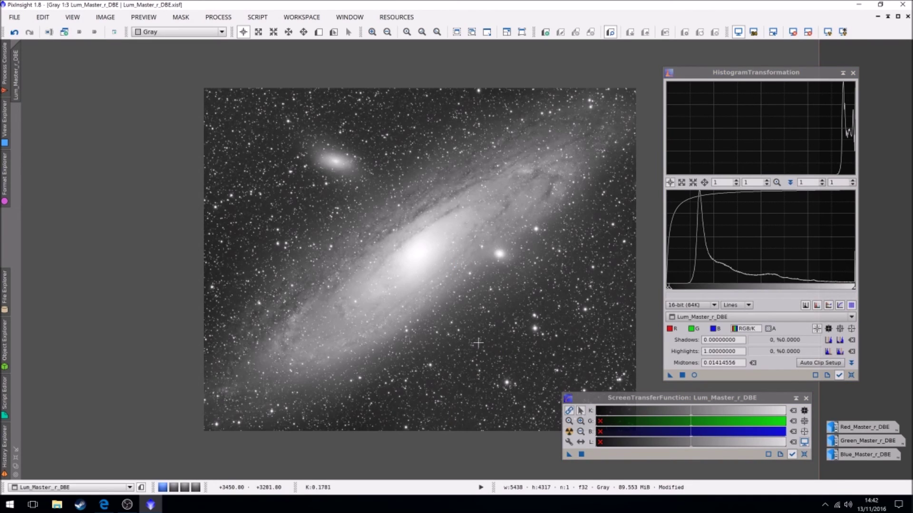
pyautogui.click(851, 375)
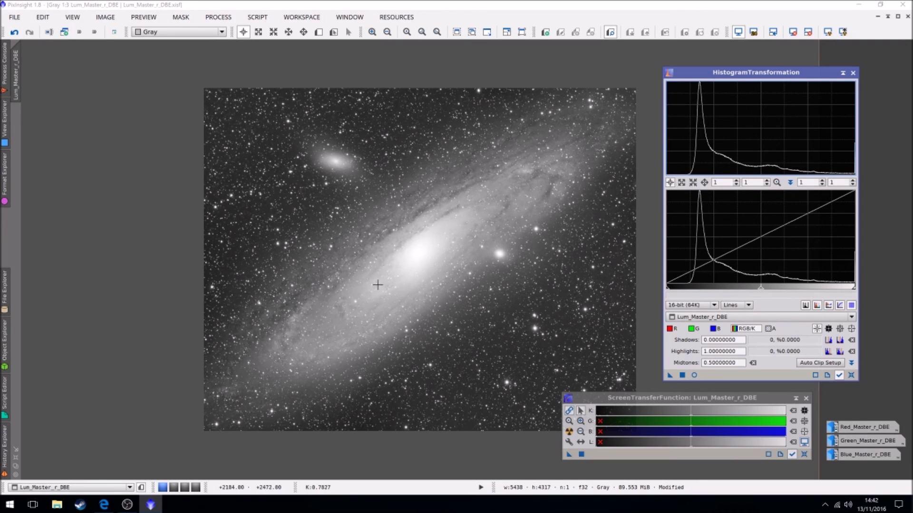
pyautogui.click(805, 399)
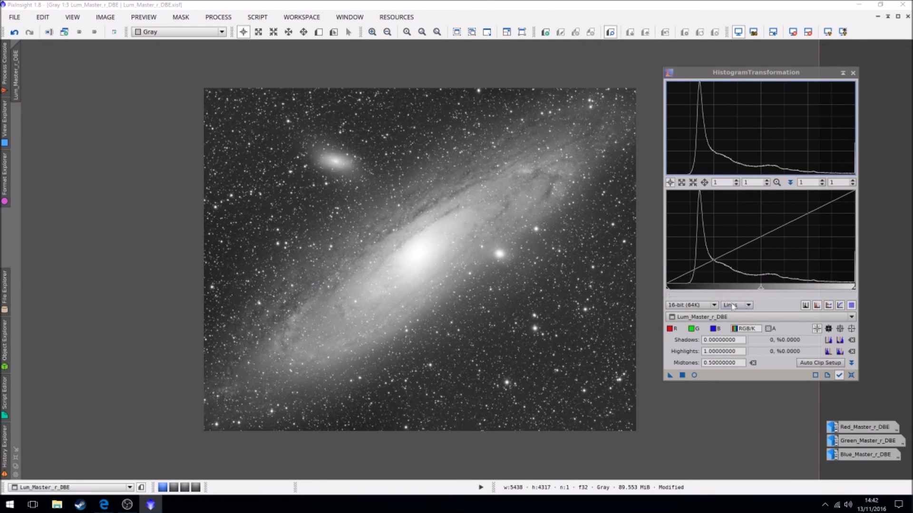
# In Real-Time Preview, set the shadows to about 0.111 and midtones near 0.435.
pyautogui.click(694, 376)
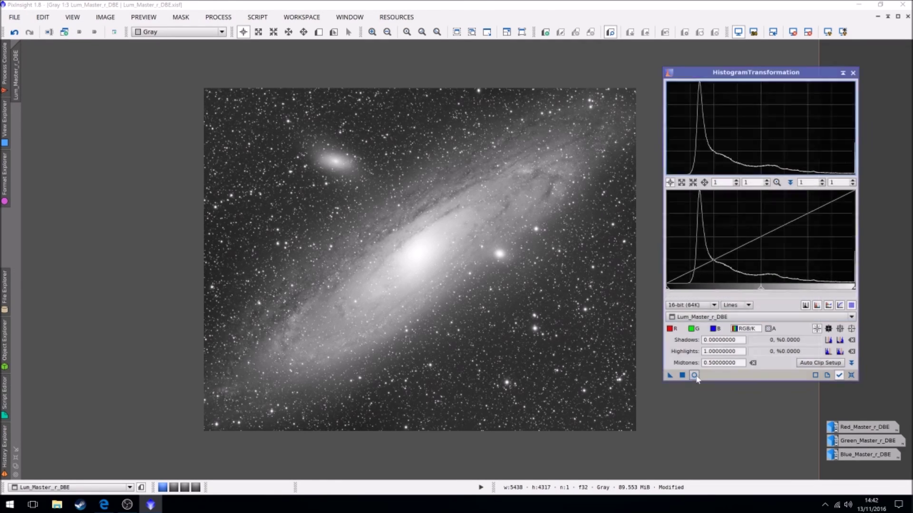
pyautogui.moveTo(581, 98); pyautogui.dragTo(575, 138)
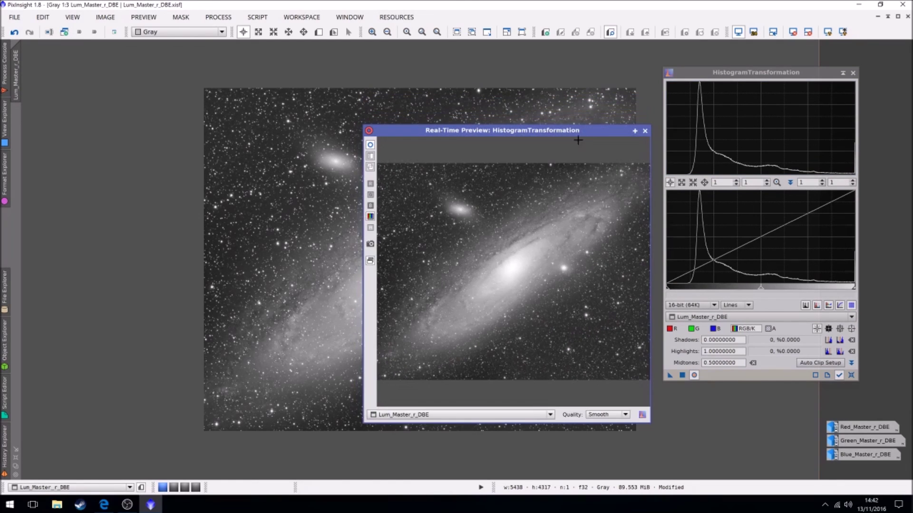
pyautogui.click(667, 290)
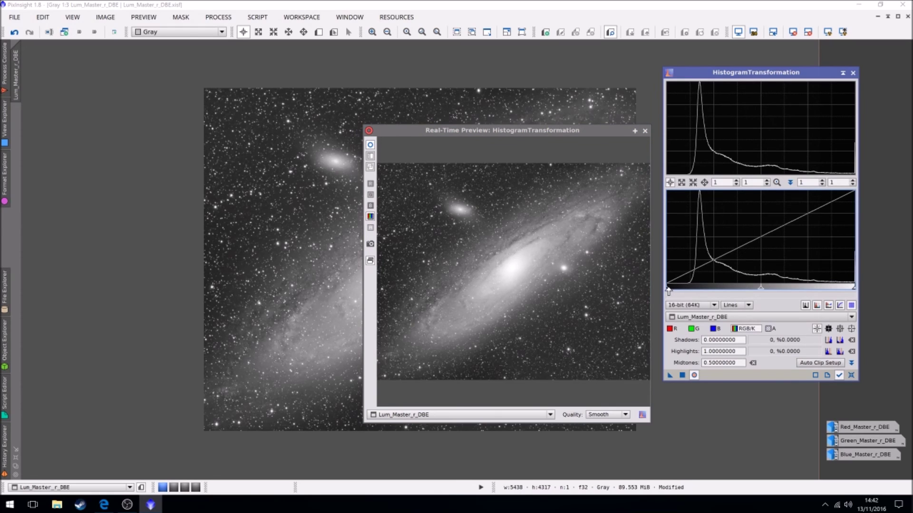
pyautogui.moveTo(668, 291); pyautogui.dragTo(682, 290)
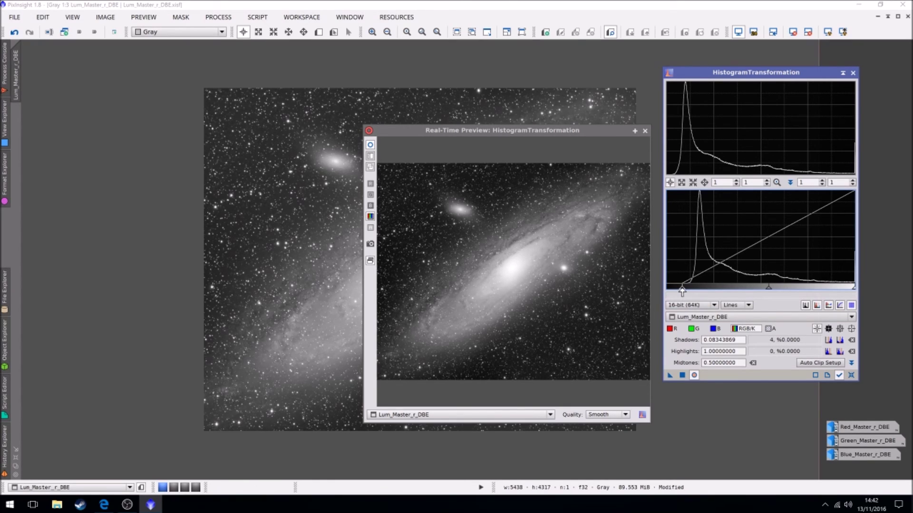
pyautogui.moveTo(682, 291); pyautogui.dragTo(692, 291)
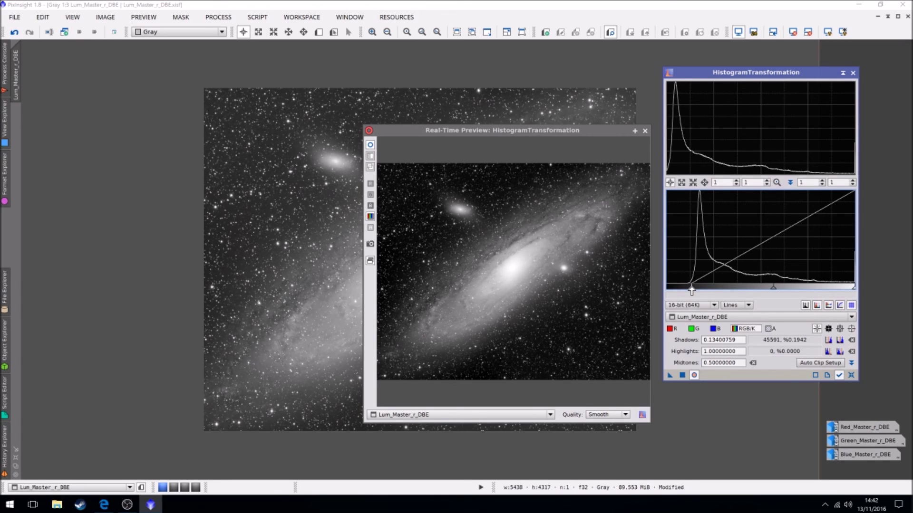
pyautogui.moveTo(691, 291); pyautogui.dragTo(686, 289)
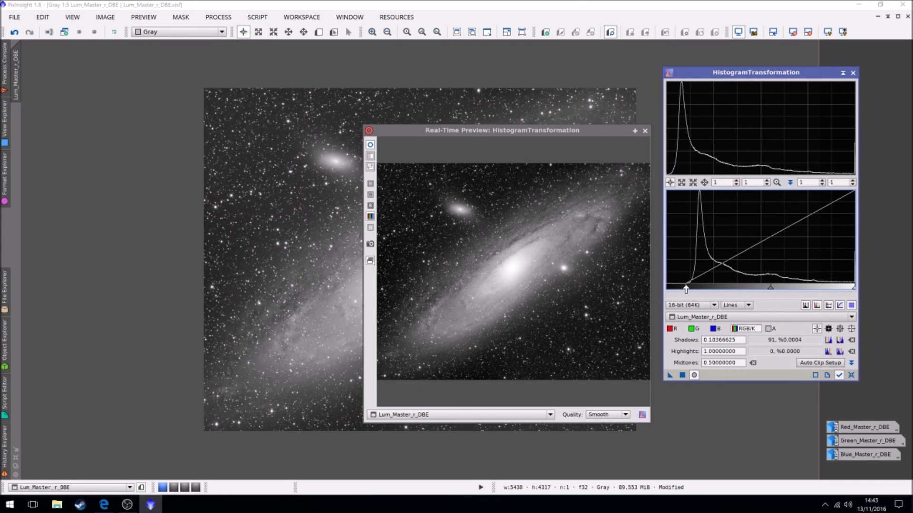
pyautogui.moveTo(686, 289); pyautogui.dragTo(687, 290)
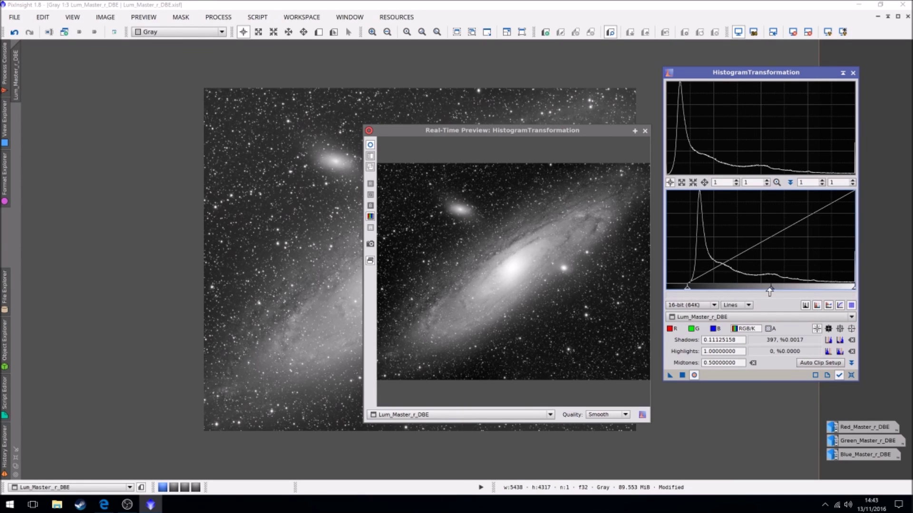
pyautogui.moveTo(770, 289); pyautogui.dragTo(760, 290)
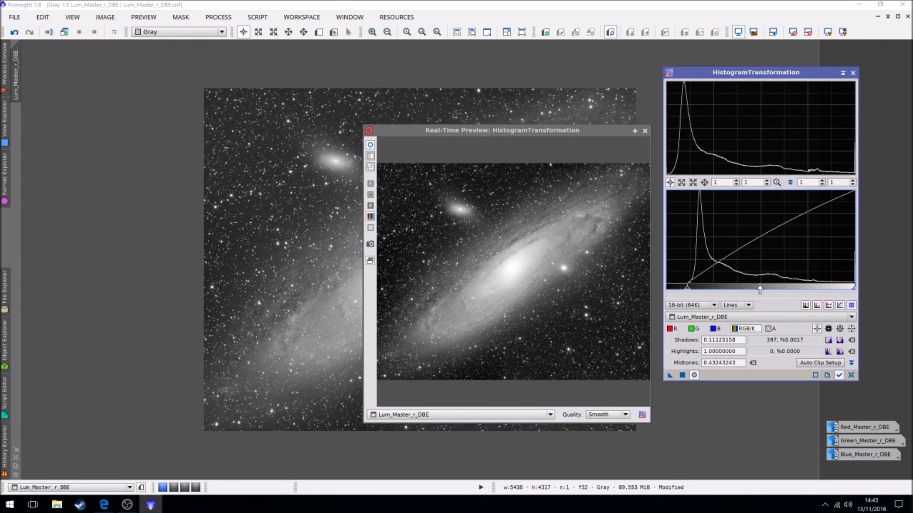
pyautogui.moveTo(759, 290); pyautogui.dragTo(760, 290)
# Close the preview and apply the stretch permanently to Lum_Master_r_DBE.
pyautogui.click(644, 130)
pyautogui.moveTo(671, 376); pyautogui.dragTo(461, 275)
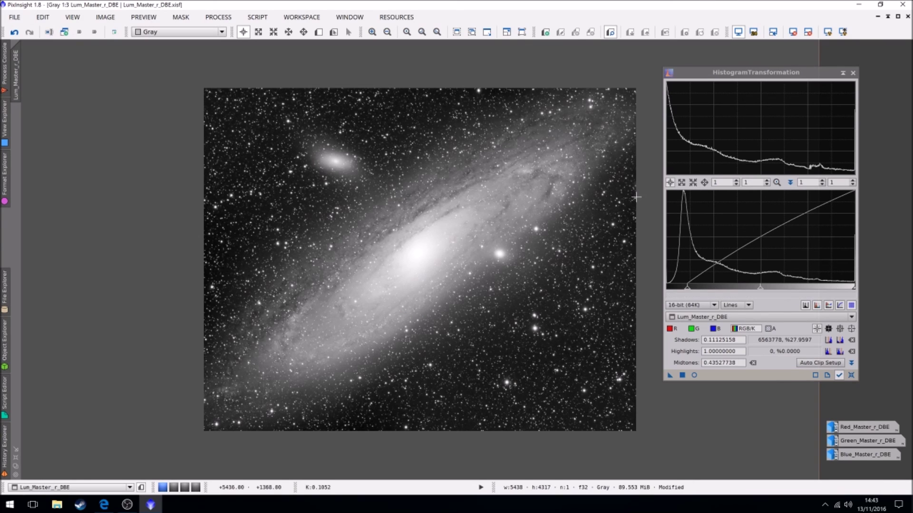
pyautogui.click(852, 72)
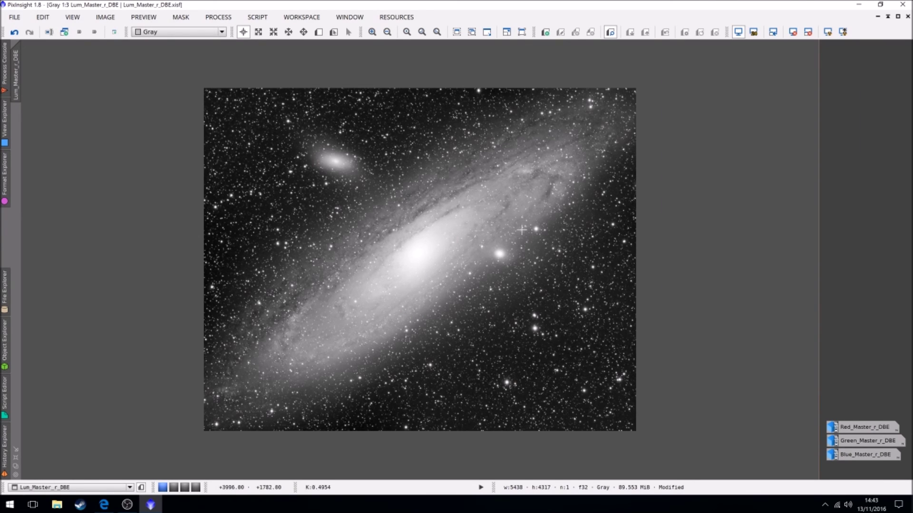
pyautogui.scroll(1, 519, 228)
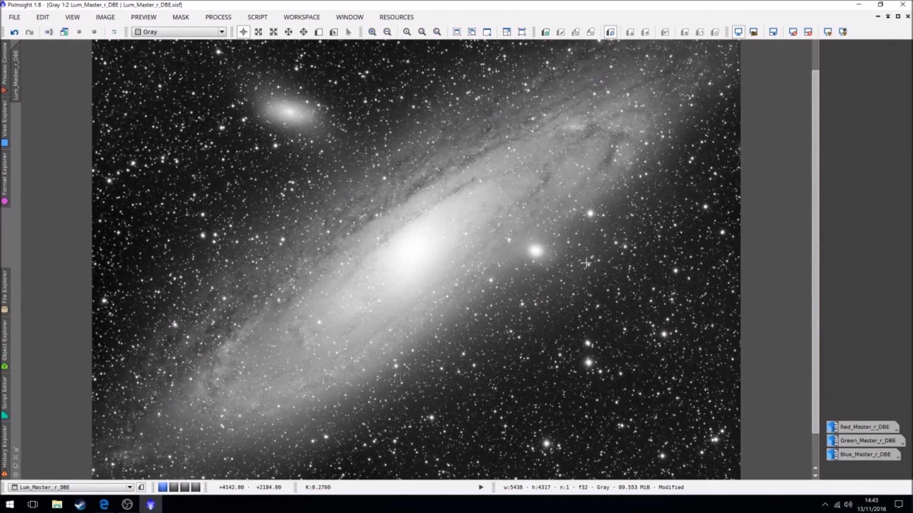
pyautogui.scroll(-1, 562, 329)
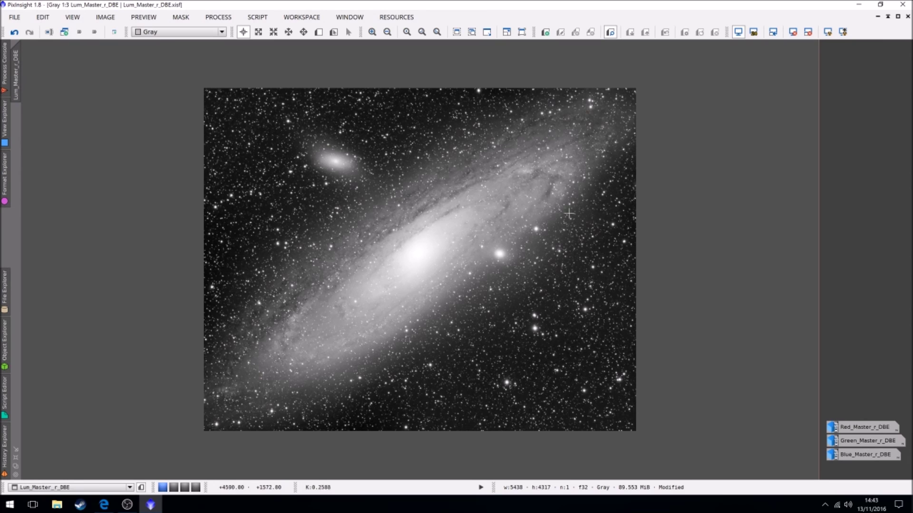
pyautogui.scroll(1, 421, 328)
pyautogui.scroll(1, 421, 328)
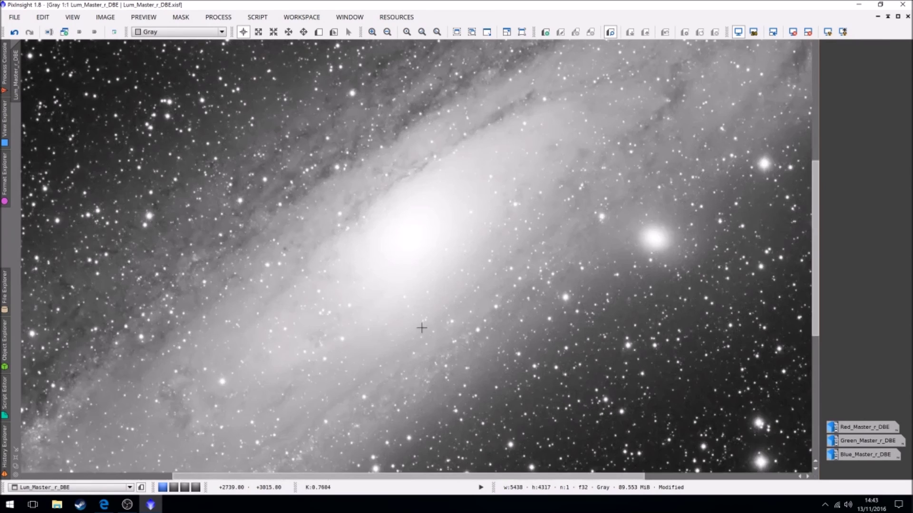
pyautogui.moveTo(373, 479); pyautogui.dragTo(523, 479)
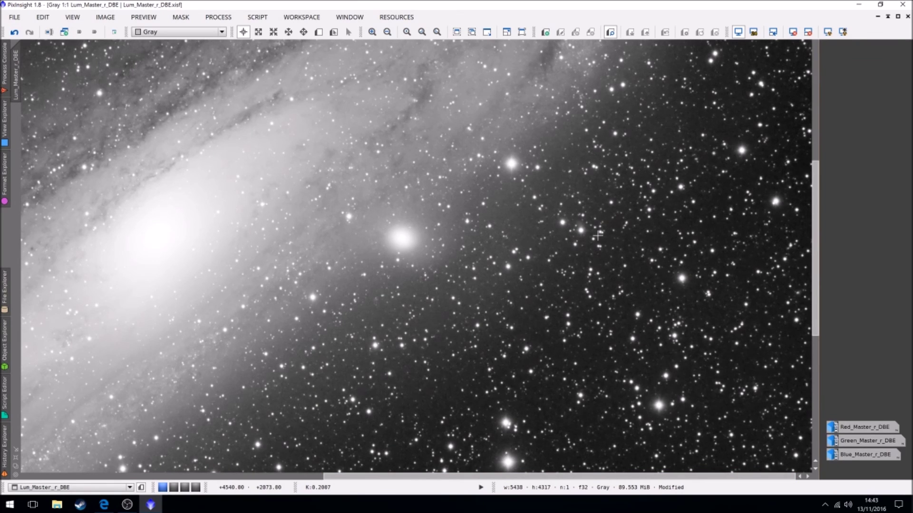
pyautogui.scroll(1, 598, 235)
pyautogui.scroll(-1, 597, 235)
pyautogui.moveTo(817, 225); pyautogui.dragTo(832, 363)
pyautogui.scroll(4, 514, 259)
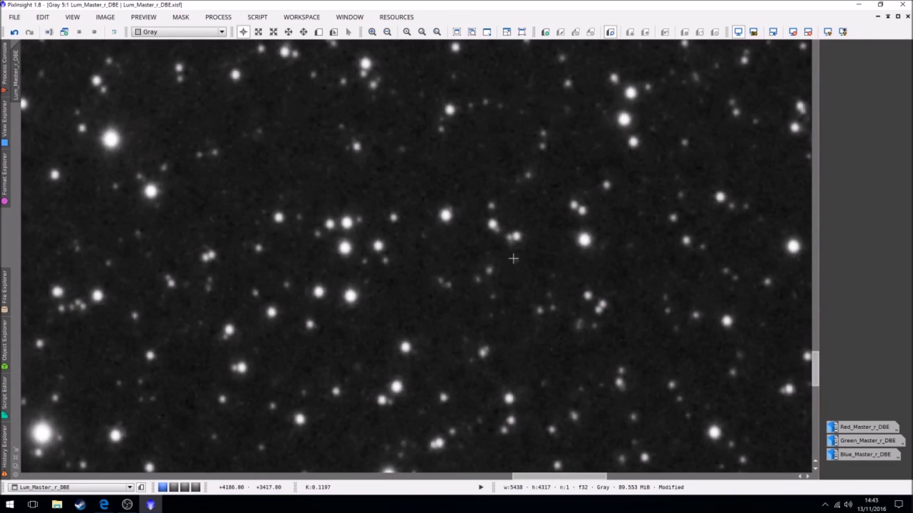
pyautogui.scroll(-5, 514, 258)
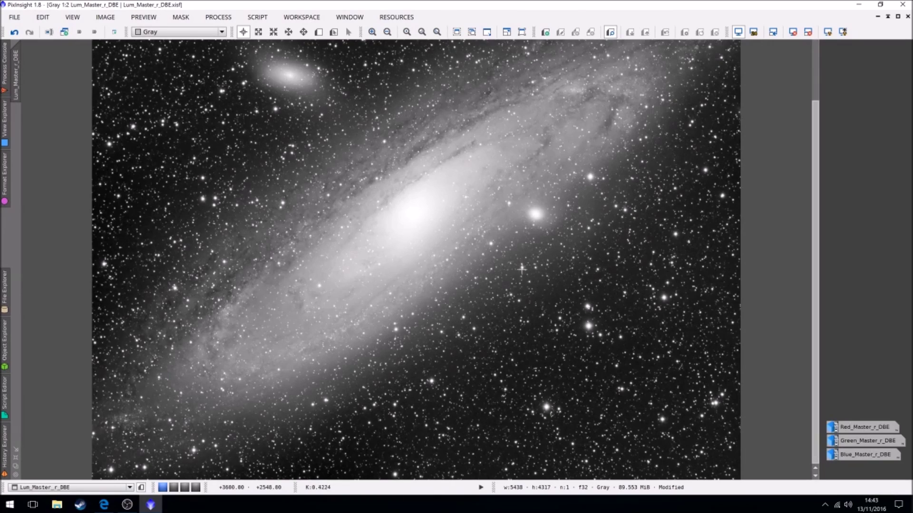
pyautogui.scroll(-1, 524, 272)
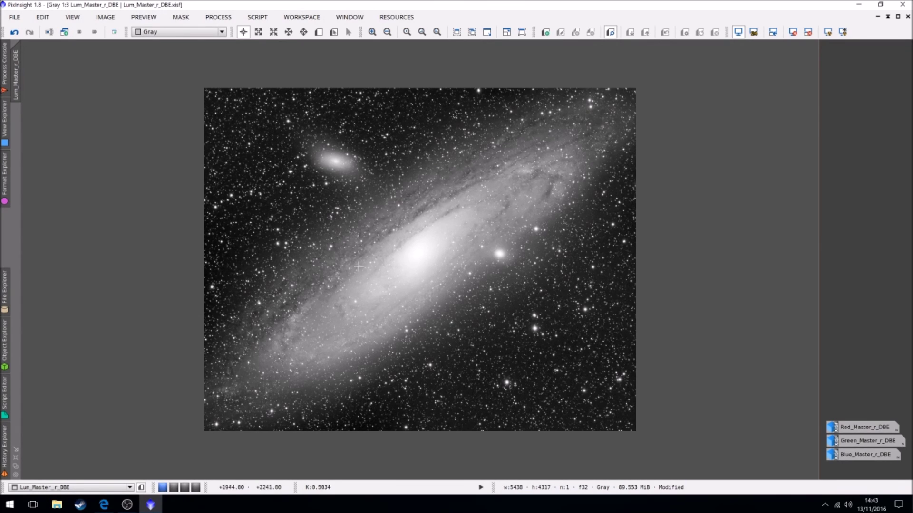
pyautogui.scroll(2, 307, 281)
pyautogui.scroll(-2, 307, 282)
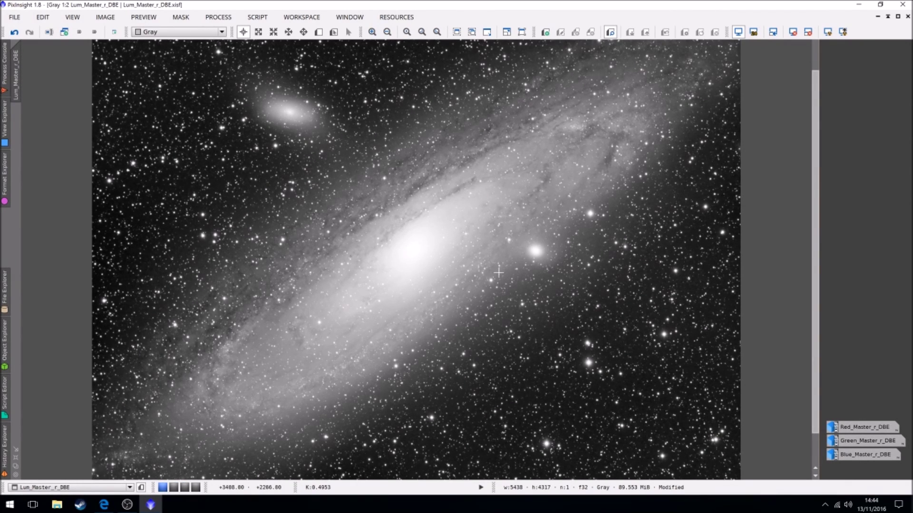
pyautogui.scroll(-1, 498, 272)
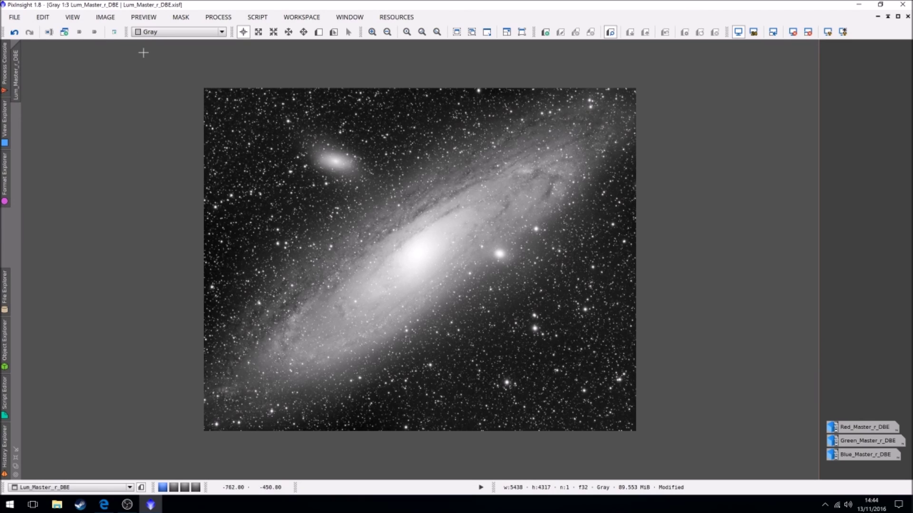
pyautogui.click(112, 18)
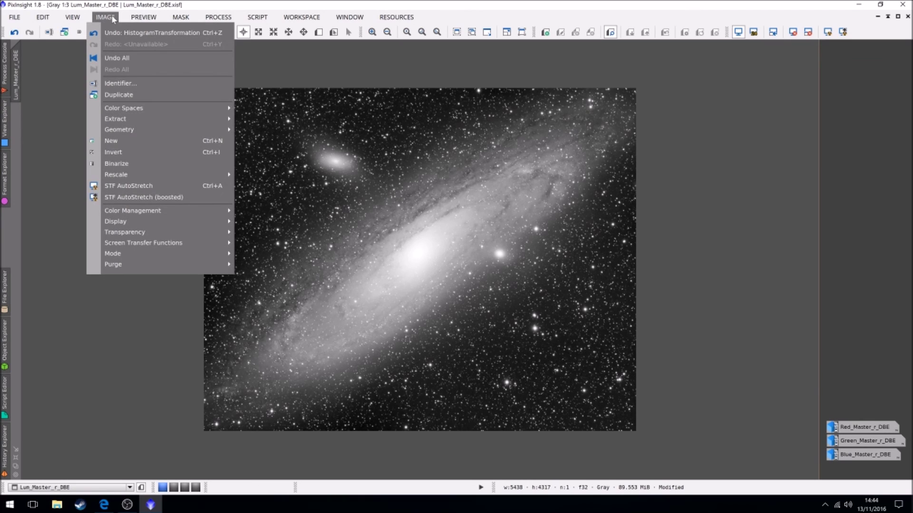
# Rotate Lum_Master_r_DBE 180° from Geometry, then zoom in and out to check it.
pyautogui.moveTo(140, 131)
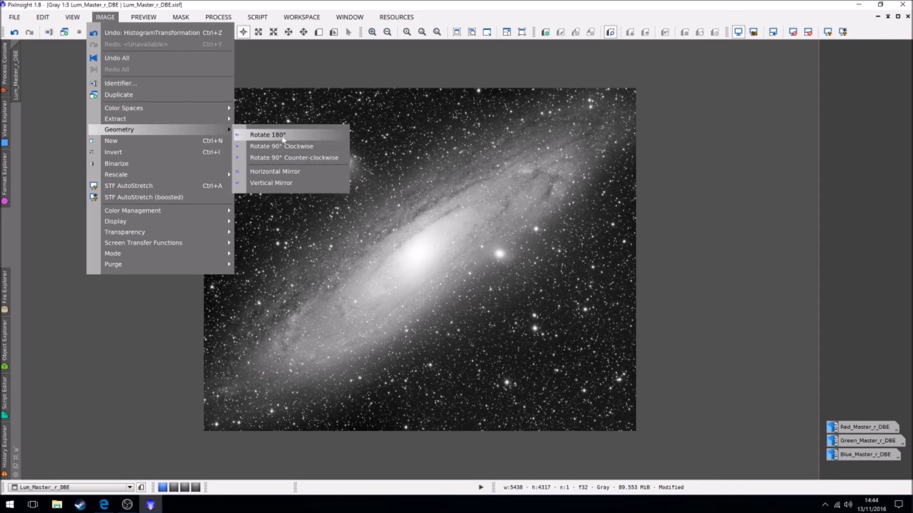
pyautogui.click(267, 135)
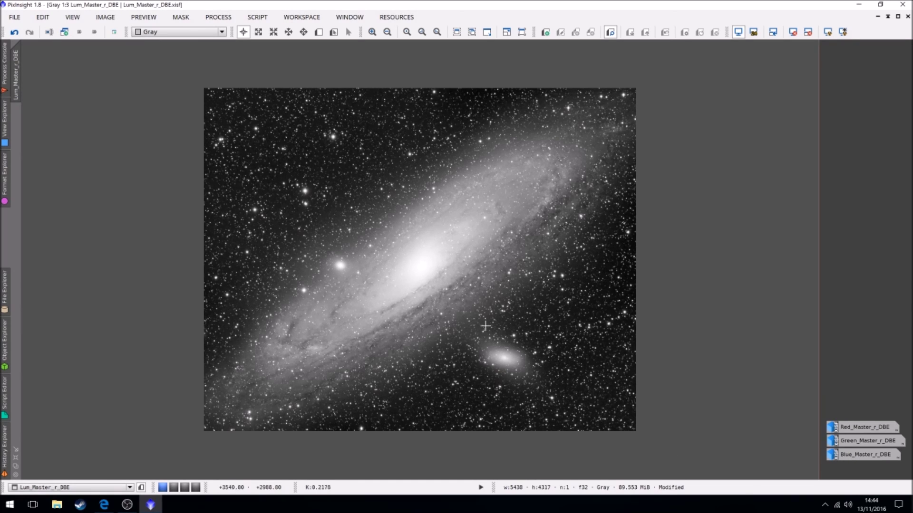
pyautogui.scroll(1, 440, 297)
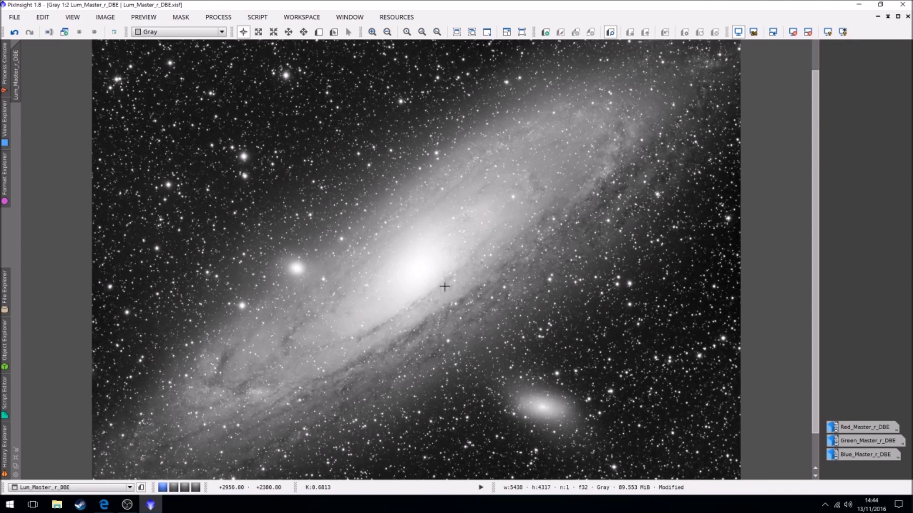
pyautogui.scroll(1, 449, 277)
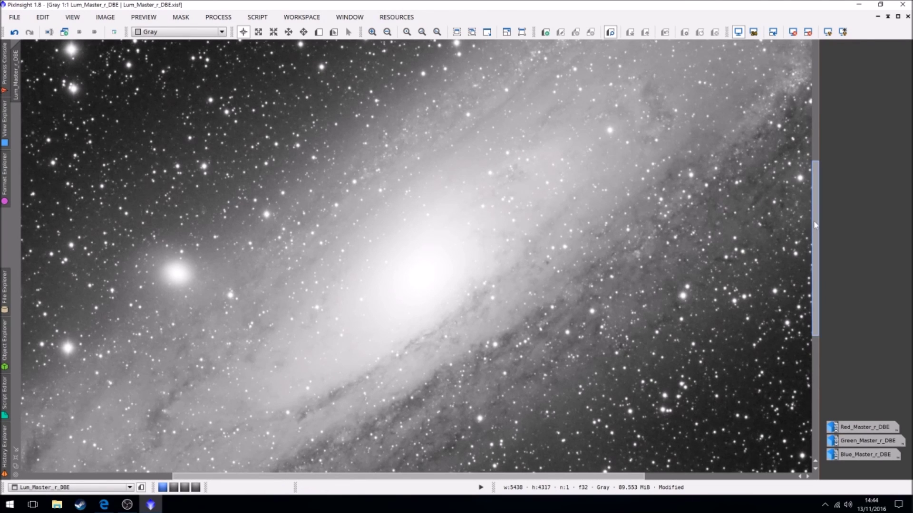
pyautogui.moveTo(816, 226); pyautogui.dragTo(817, 305)
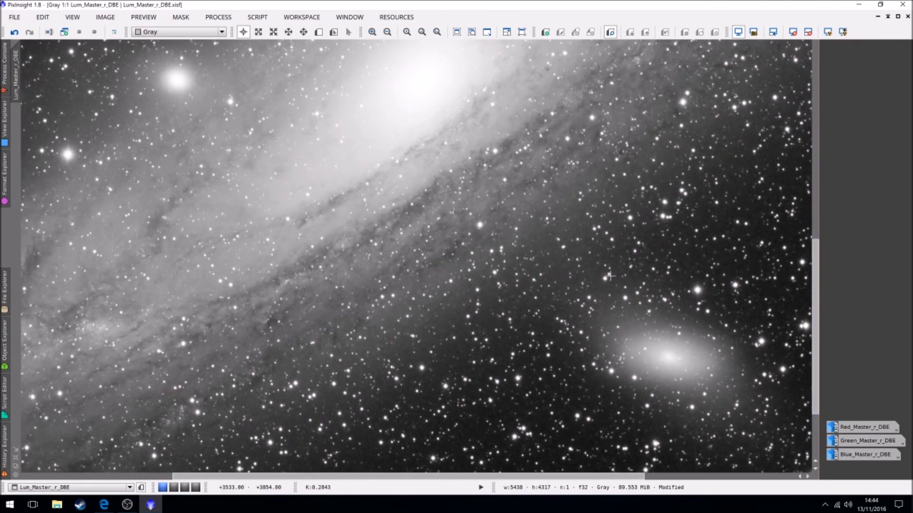
pyautogui.scroll(-2, 510, 263)
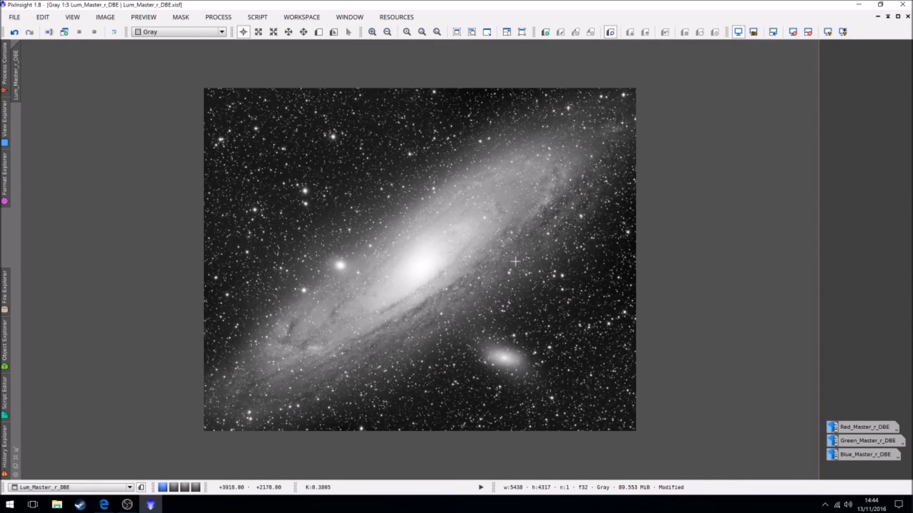